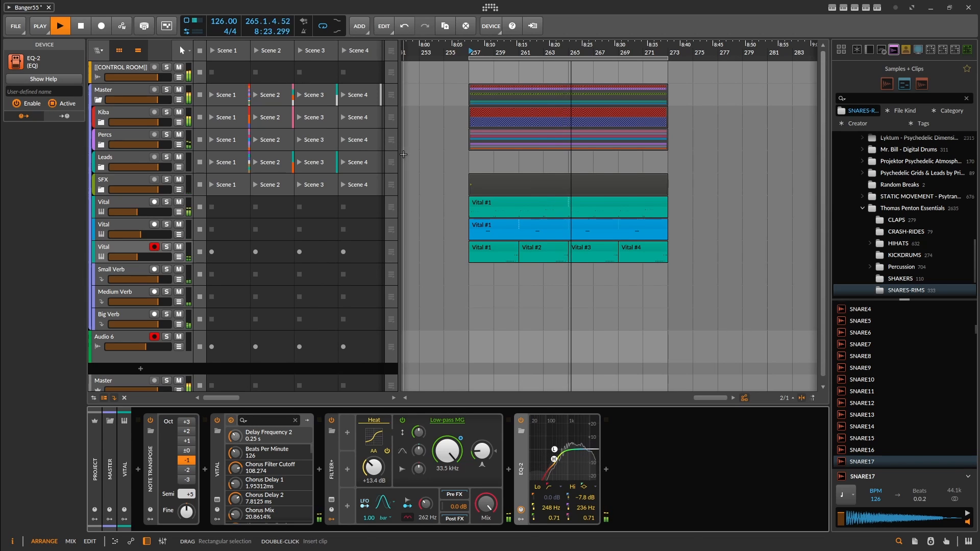
# Stop playback and enable oscillator 2 with 16 unison voices at 2% unison detune and a fine tune of 6
pyautogui.press('space')
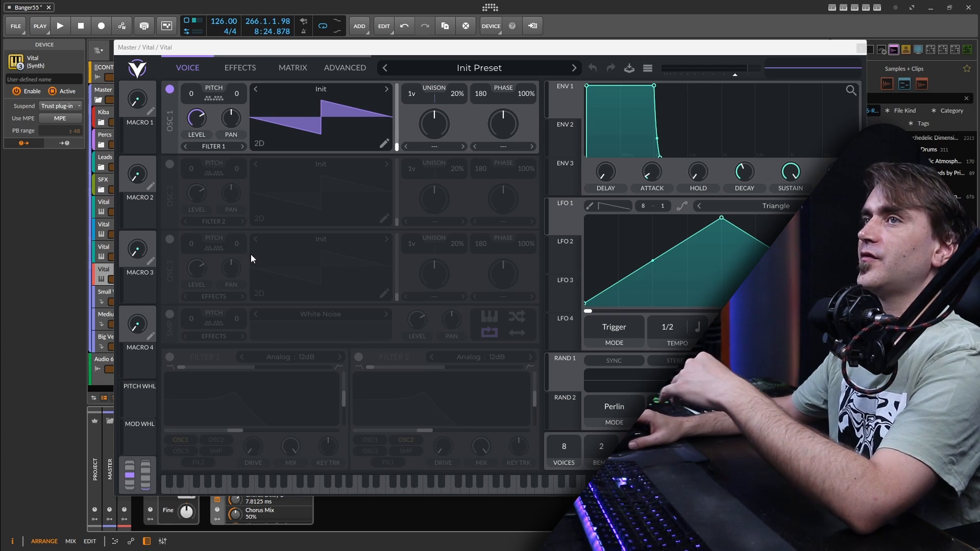
pyautogui.click(169, 164)
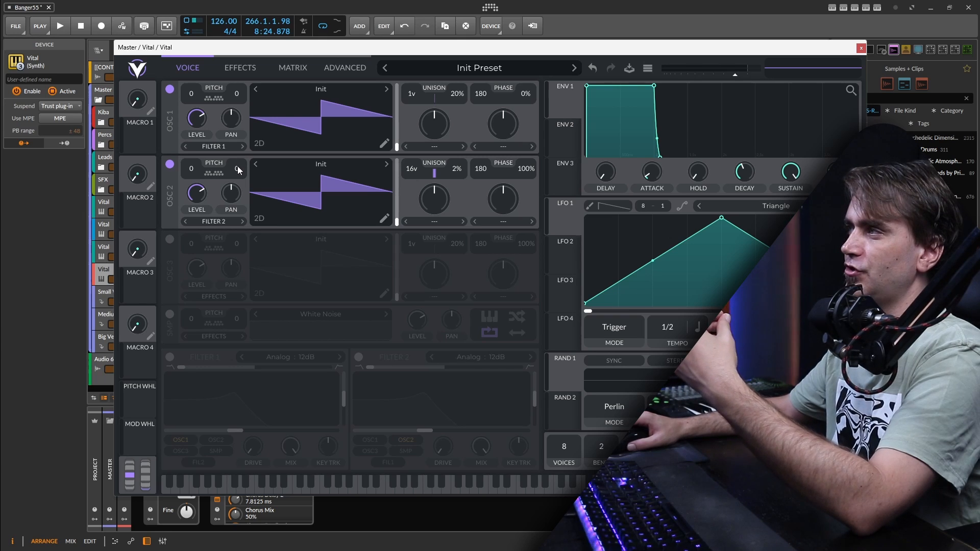
pyautogui.scroll(1, 239, 171)
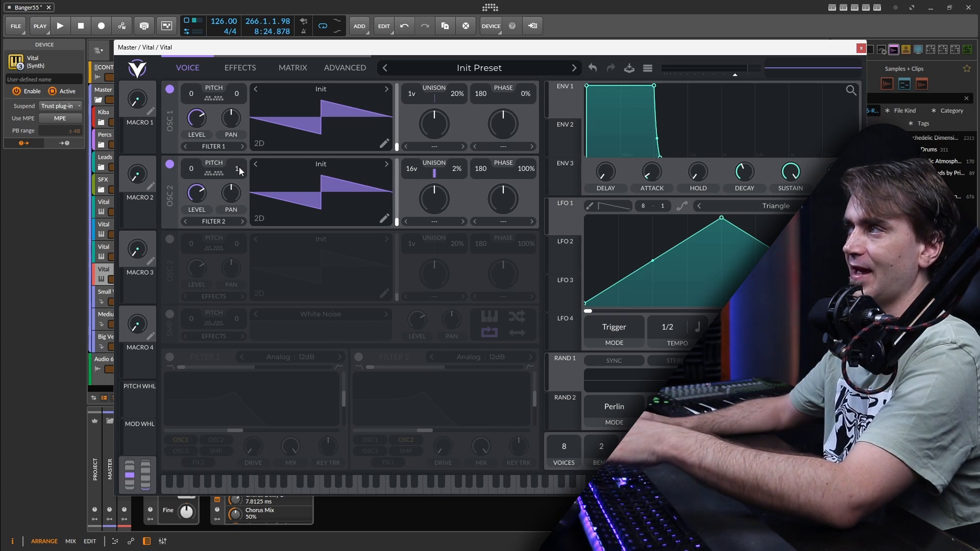
pyautogui.moveTo(238, 167); pyautogui.dragTo(240, 155)
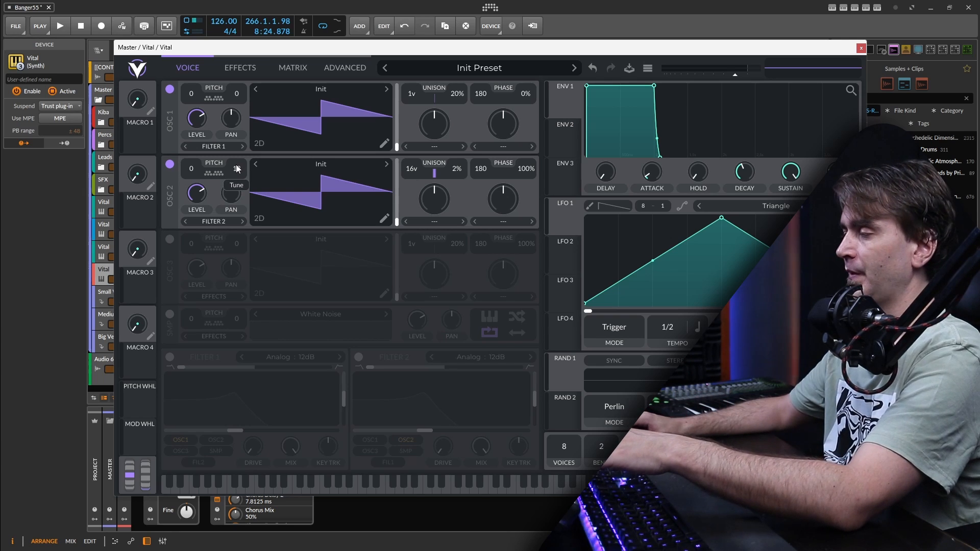
pyautogui.moveTo(235, 170)
pyautogui.mouseDown()
pyautogui.moveTo(240, 149)
pyautogui.moveTo(241, 175)
pyautogui.mouseUp()
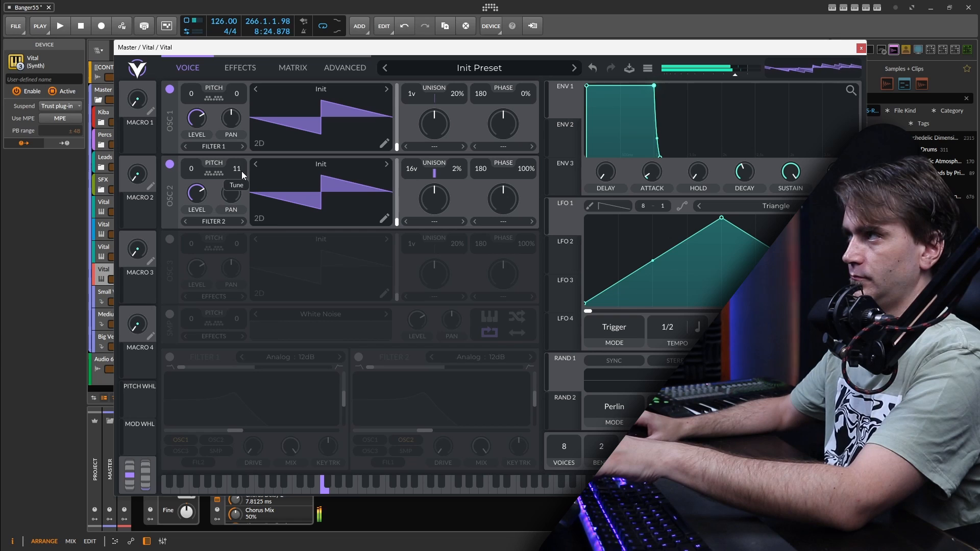
# Enable filter 1 without resonance, raise its cutoff, and route oscillator 2 through it alongside oscillator 1
pyautogui.click(170, 357)
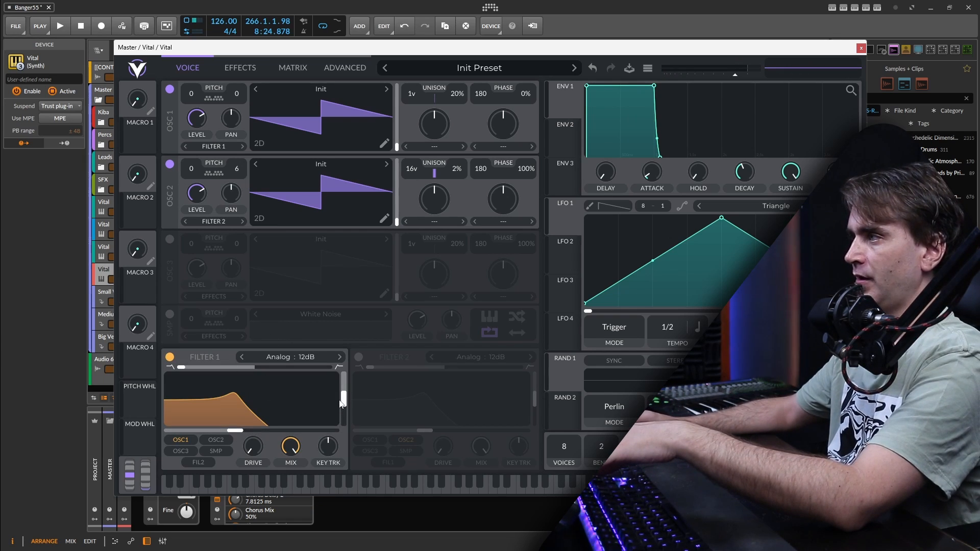
pyautogui.moveTo(343, 400); pyautogui.dragTo(341, 433)
pyautogui.moveTo(234, 432); pyautogui.dragTo(298, 432)
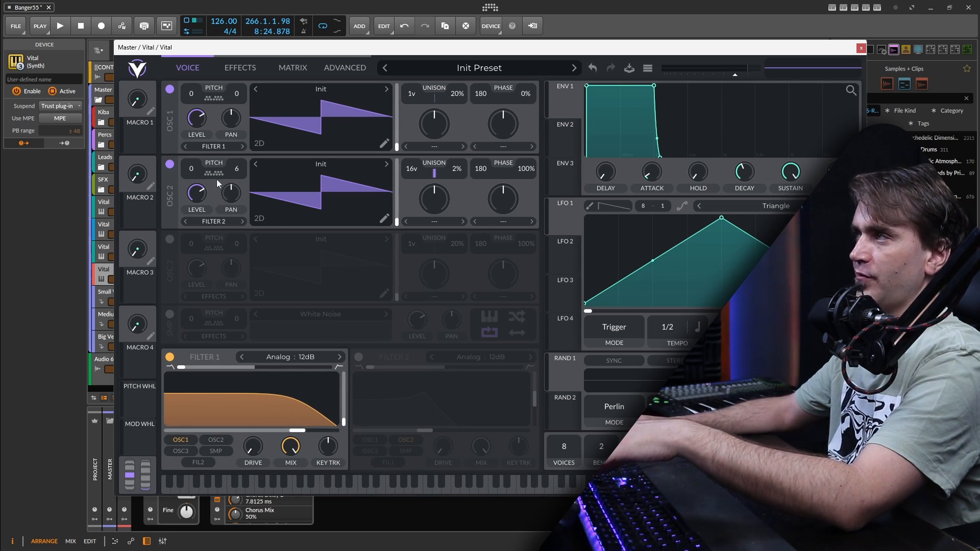
pyautogui.click(215, 442)
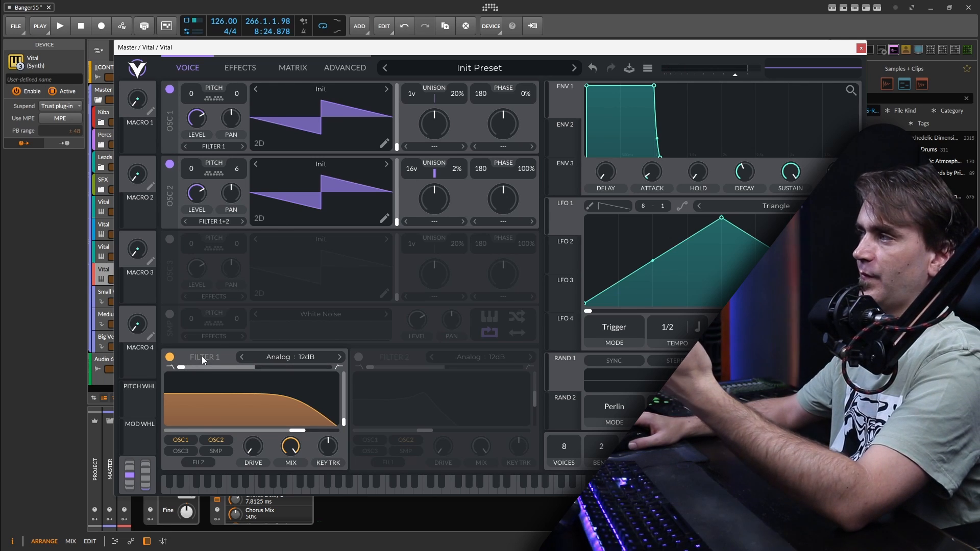
# Enable filter 2 and feed it from filter 1 instead of oscillator 2
pyautogui.click(359, 357)
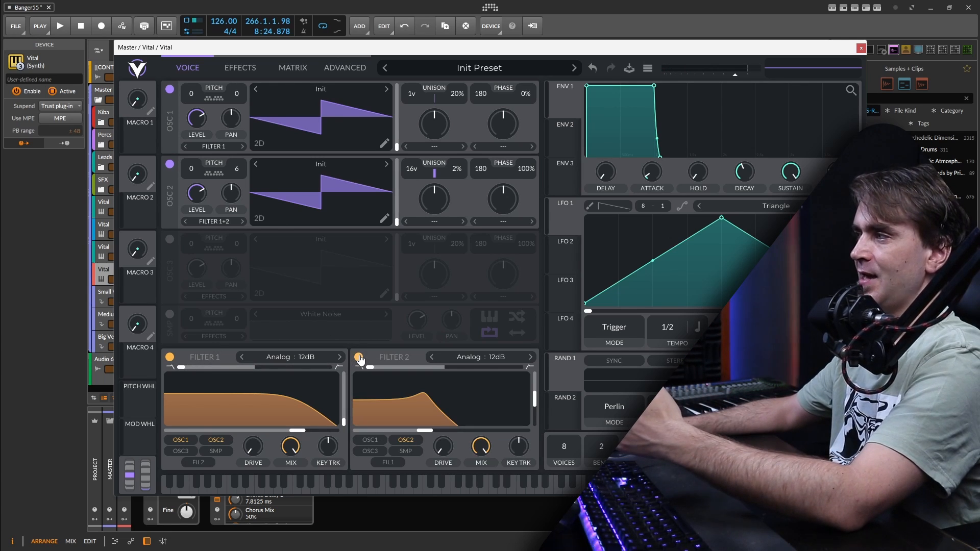
pyautogui.click(401, 442)
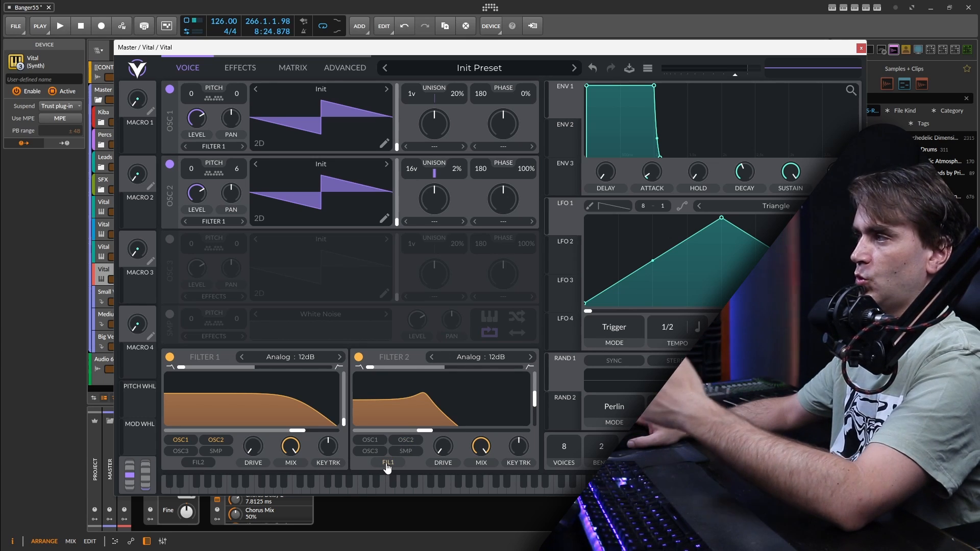
pyautogui.click(388, 463)
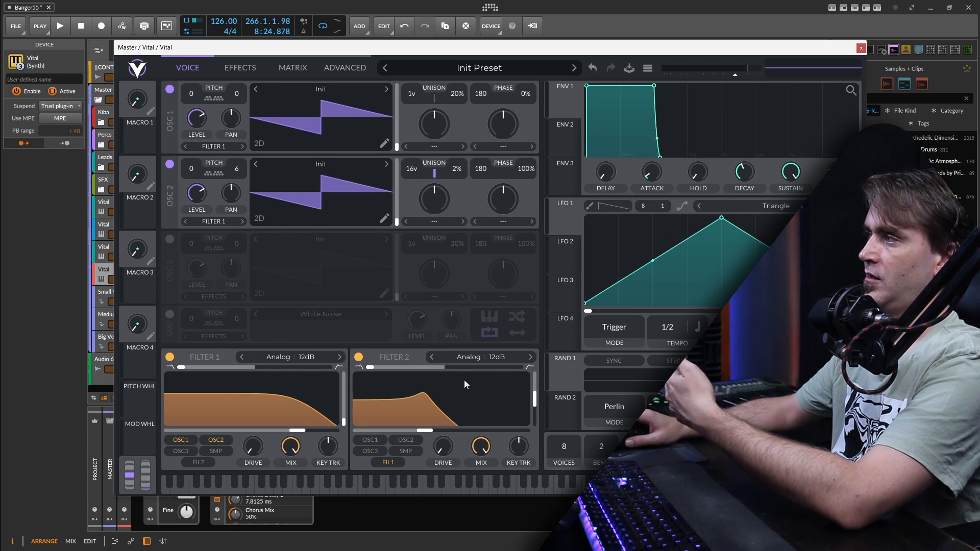
# Shape filter 2 as an Analog 24dB high-pass with 0% resonance and a lower cutoff, and slightly reduce filter 1's cutoff
pyautogui.moveTo(427, 366)
pyautogui.moveTo(426, 366); pyautogui.dragTo(598, 372)
pyautogui.moveTo(535, 405)
pyautogui.moveTo(535, 405); pyautogui.dragTo(535, 447)
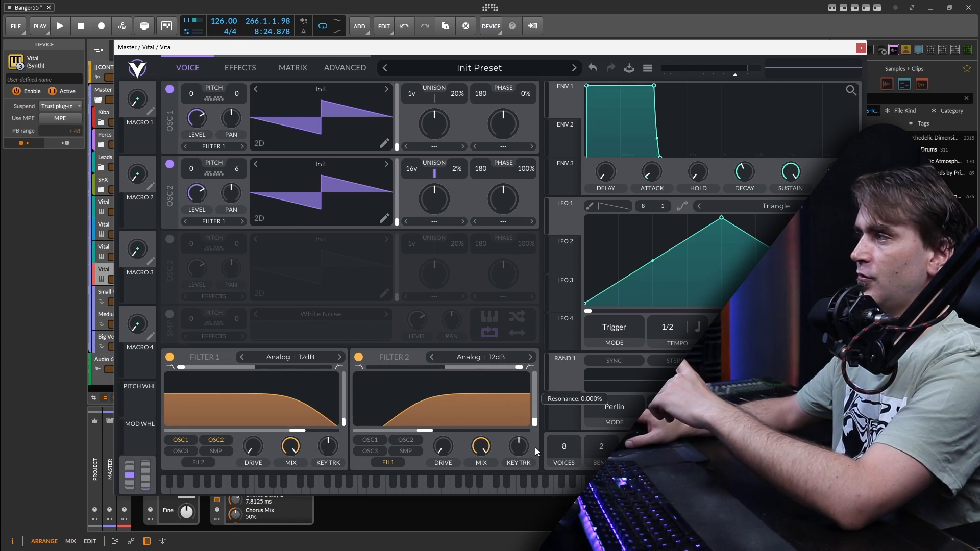
pyautogui.click(531, 359)
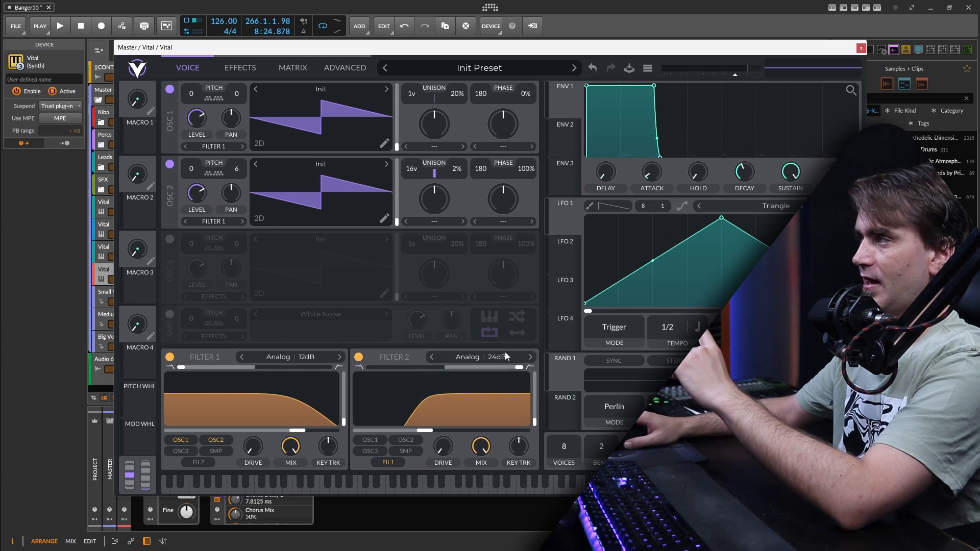
pyautogui.moveTo(425, 431); pyautogui.dragTo(392, 433)
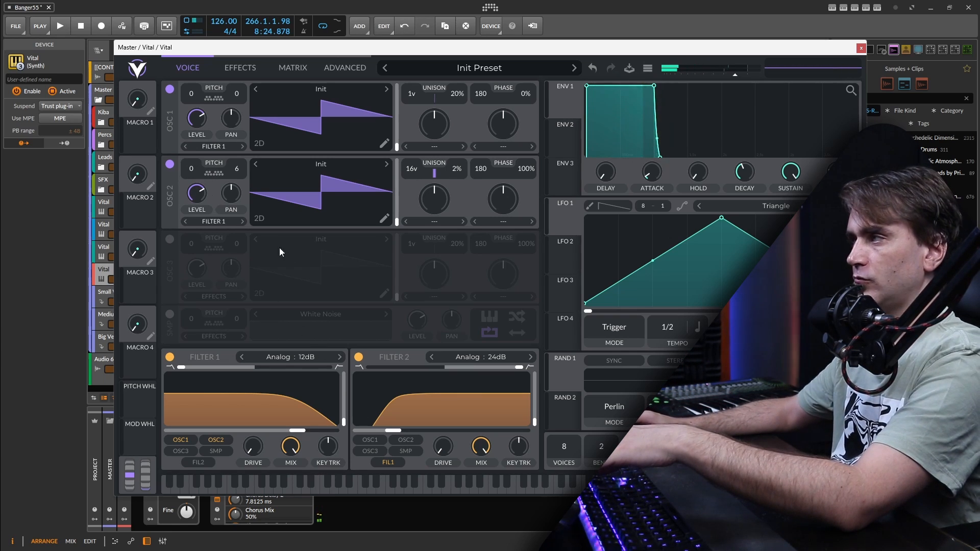
pyautogui.moveTo(297, 430); pyautogui.dragTo(283, 434)
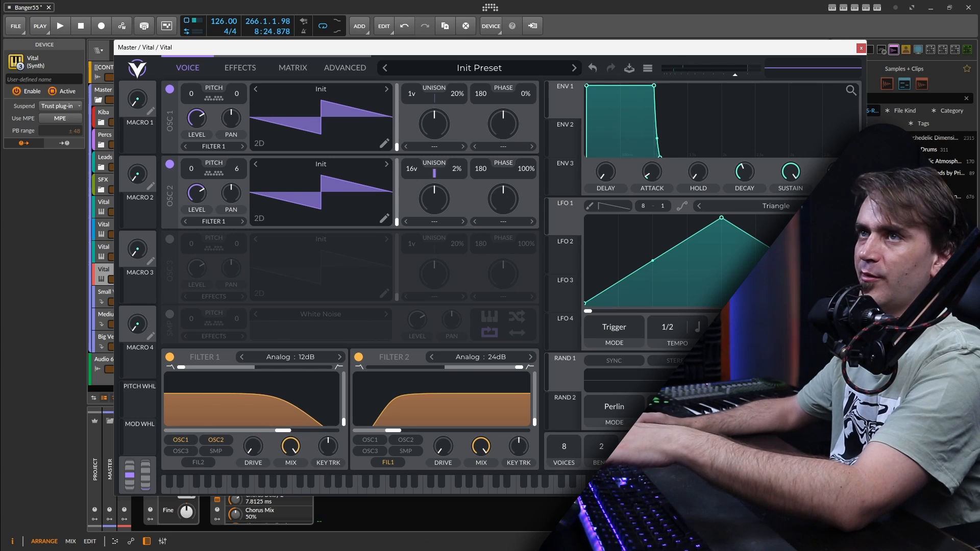
# Add a Hard Clip distortion with about 20.5 dB of drive and lower the synth's master volume
pyautogui.click(244, 65)
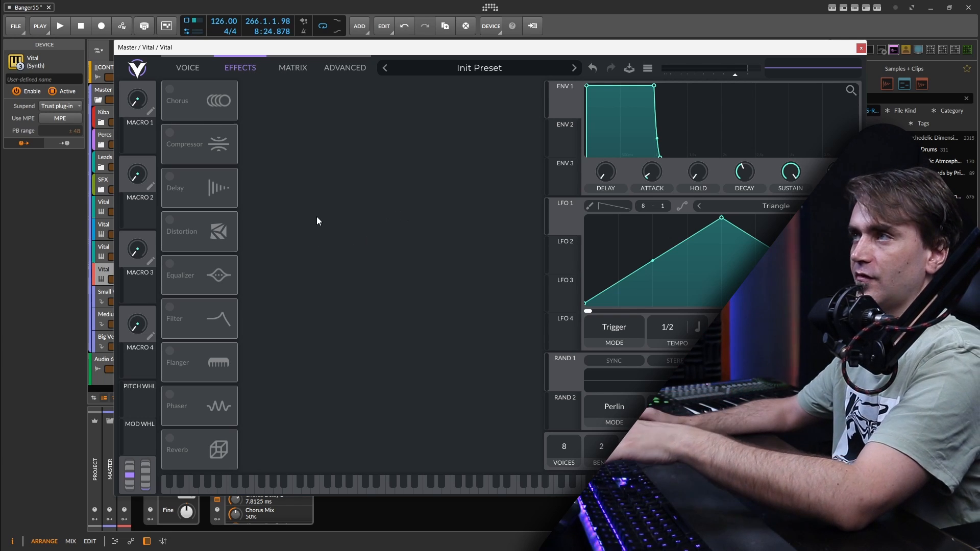
pyautogui.click(168, 223)
pyautogui.click(296, 100)
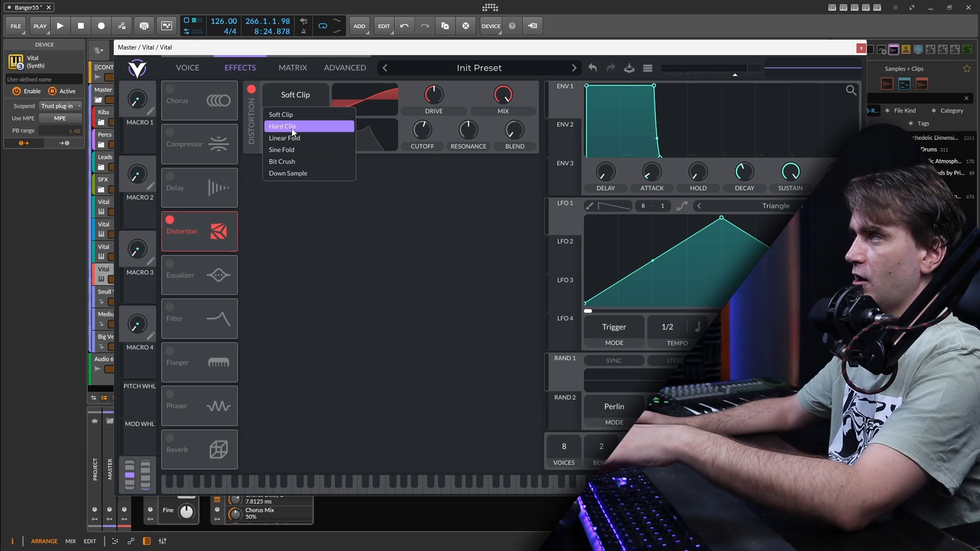
pyautogui.click(306, 126)
pyautogui.moveTo(430, 97); pyautogui.dragTo(442, 74)
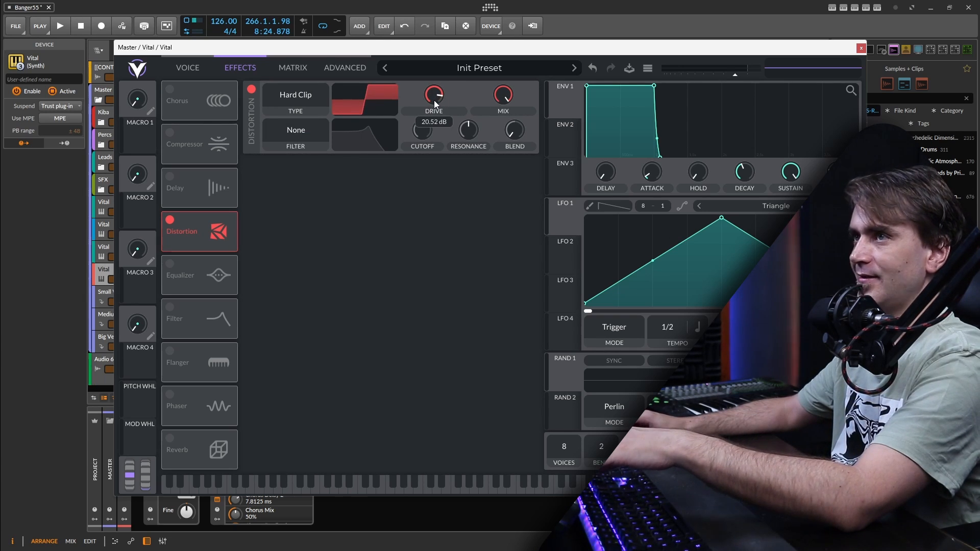
pyautogui.moveTo(733, 73); pyautogui.dragTo(716, 78)
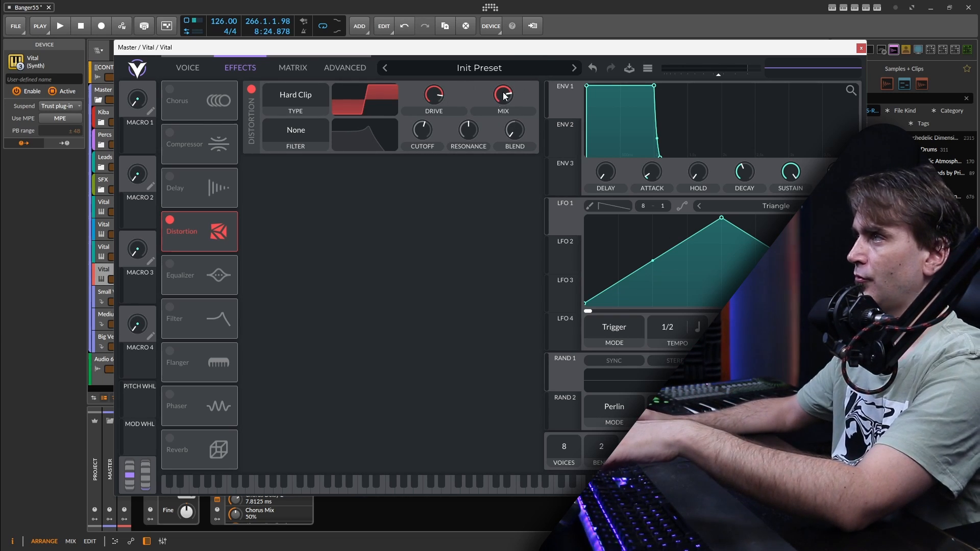
# Enable the chorus with its tempo on Freeze, reduce its spread, and filter the low end out of it
pyautogui.click(170, 95)
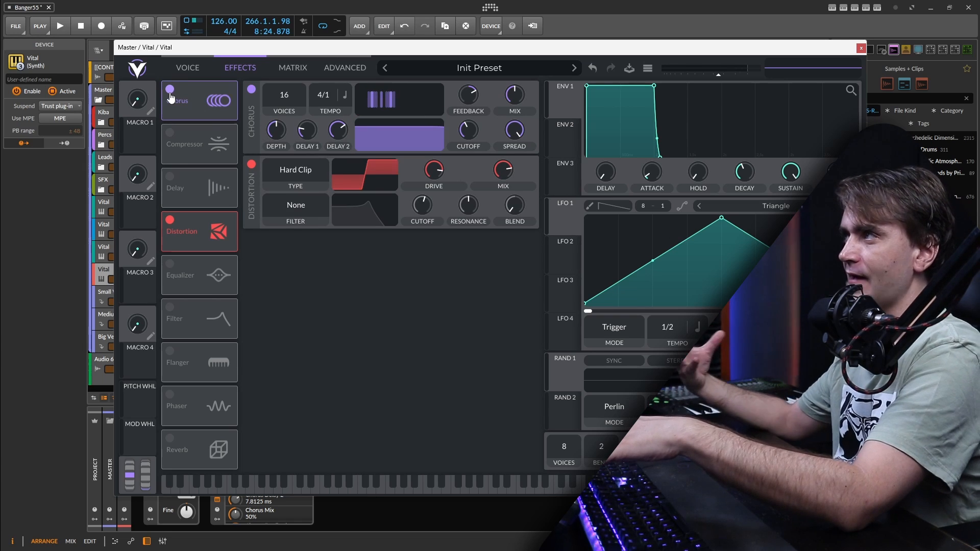
pyautogui.moveTo(324, 105); pyautogui.dragTo(328, 265)
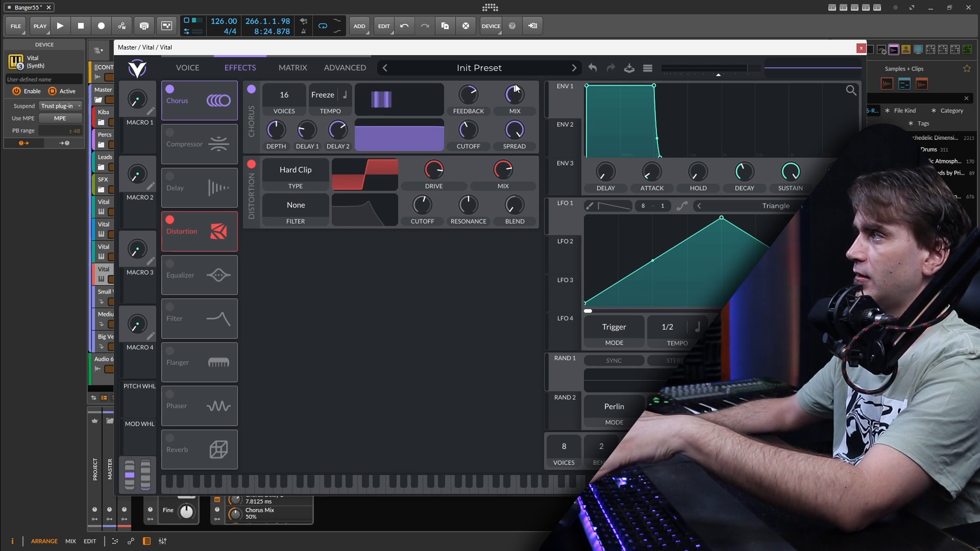
pyautogui.moveTo(519, 94)
pyautogui.mouseDown()
pyautogui.moveTo(519, 127)
pyautogui.moveTo(518, 96)
pyautogui.mouseUp()
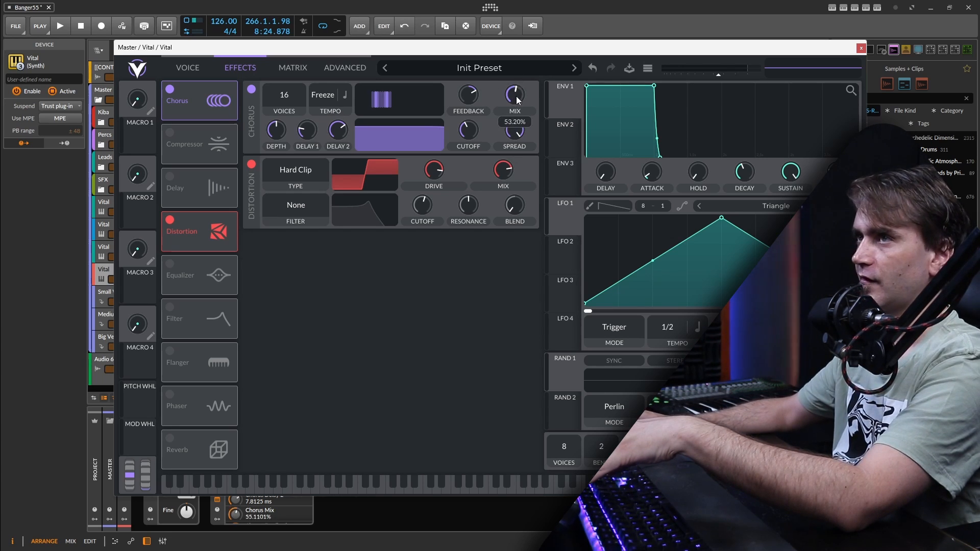
pyautogui.moveTo(399, 146)
pyautogui.mouseDown()
pyautogui.moveTo(392, 140)
pyautogui.moveTo(406, 133)
pyautogui.moveTo(423, 137)
pyautogui.moveTo(413, 145)
pyautogui.mouseUp()
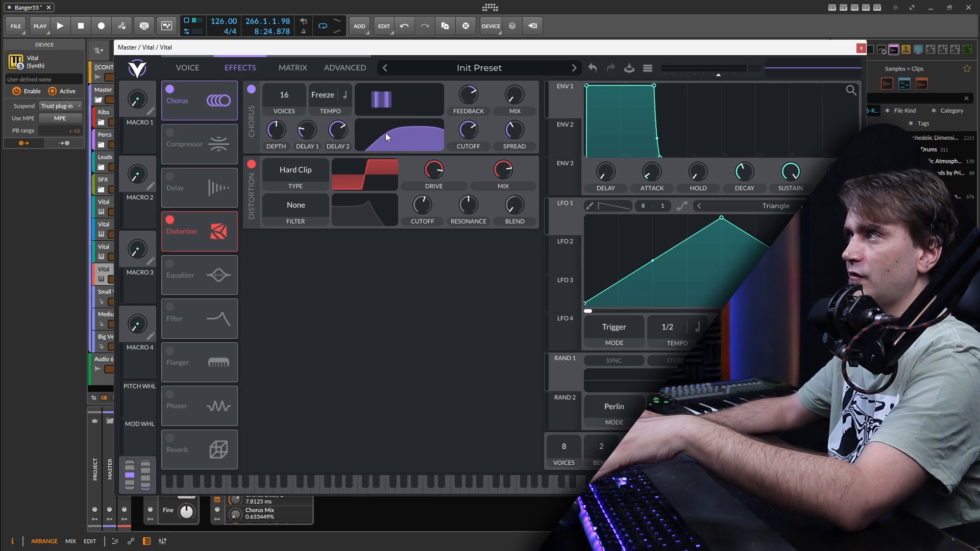
pyautogui.moveTo(414, 142); pyautogui.dragTo(415, 138)
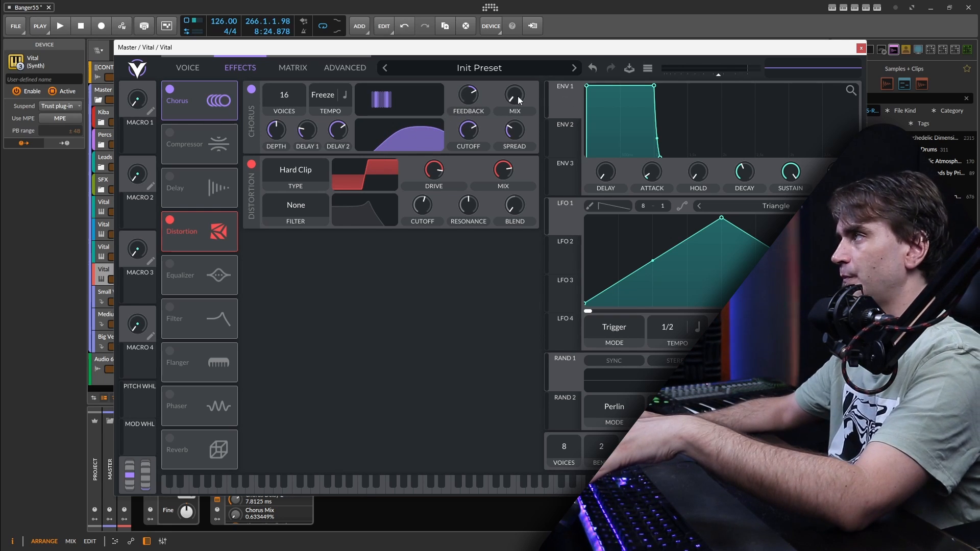
# Lower the chorus depth, raise delay 1, and set delay 2 to about 13.1 ms and the mix to about 28%
pyautogui.moveTo(517, 96)
pyautogui.mouseDown()
pyautogui.moveTo(520, 73)
pyautogui.moveTo(512, 110)
pyautogui.mouseUp()
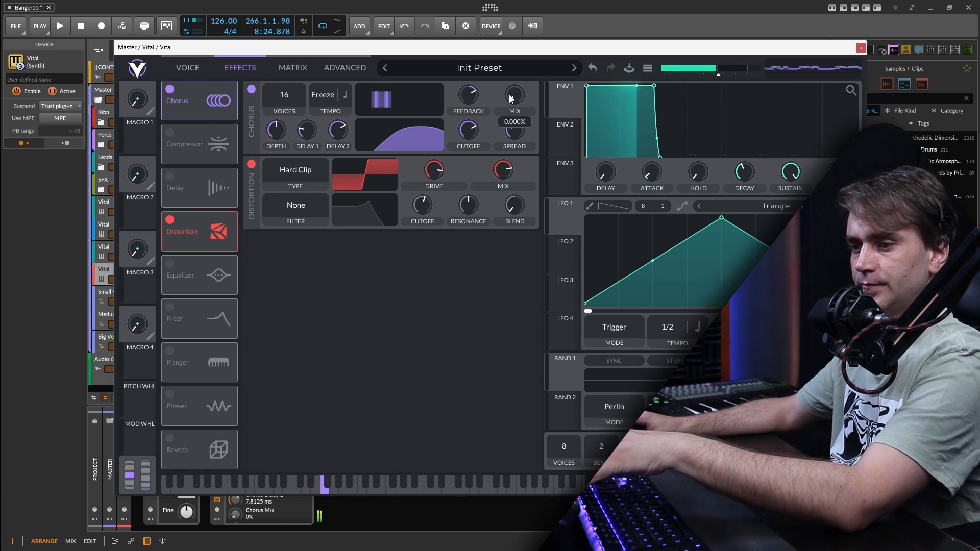
pyautogui.moveTo(516, 59); pyautogui.dragTo(527, 154)
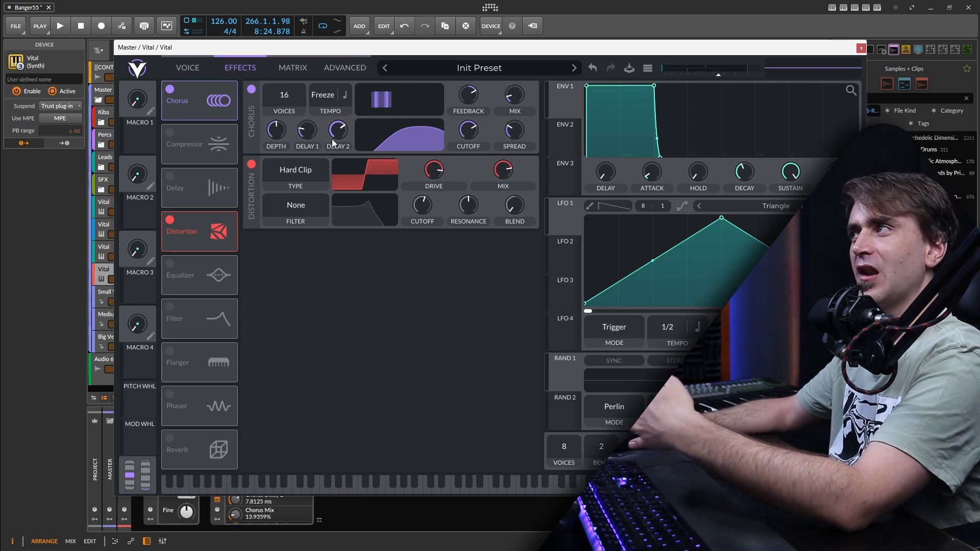
pyautogui.moveTo(340, 133); pyautogui.dragTo(314, 132)
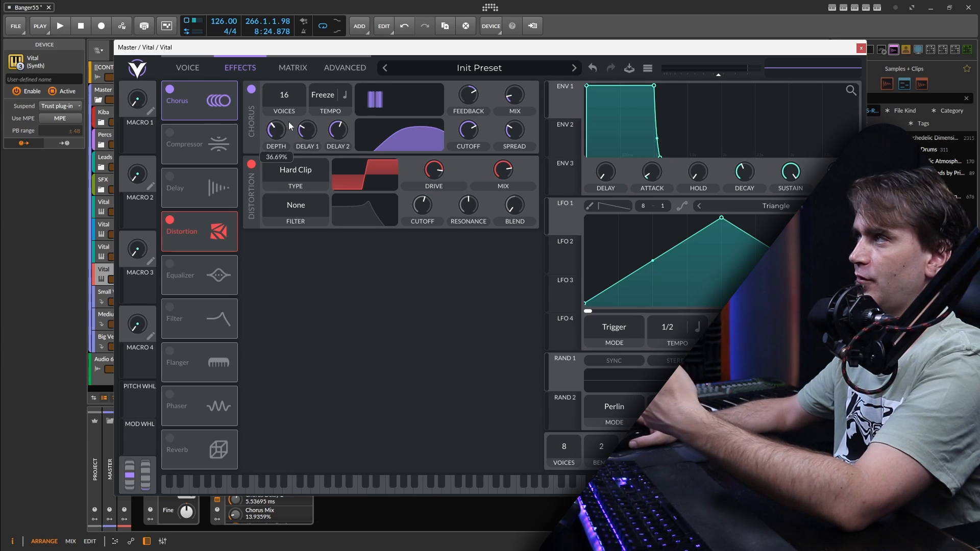
pyautogui.moveTo(512, 96); pyautogui.dragTo(542, 57)
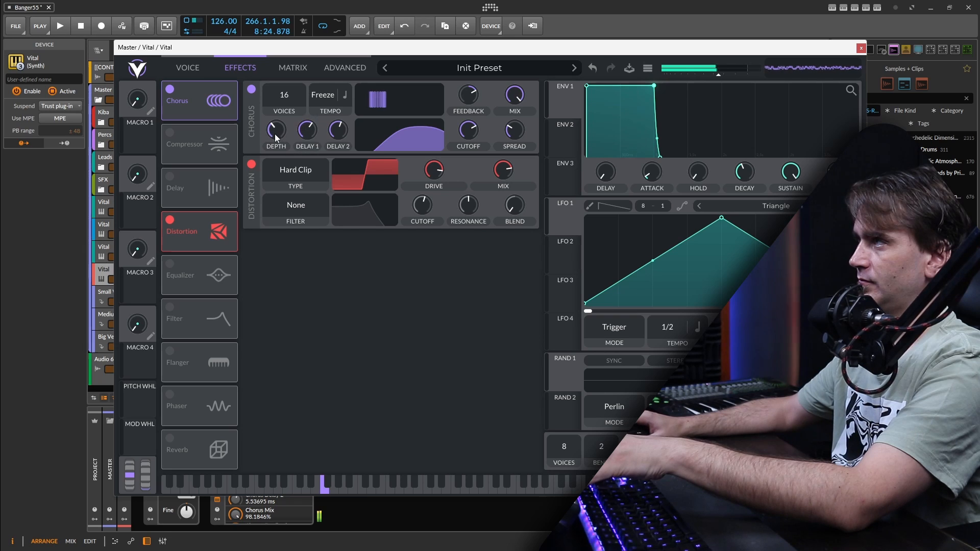
pyautogui.moveTo(337, 131)
pyautogui.mouseDown()
pyautogui.moveTo(330, 157)
pyautogui.moveTo(341, 119)
pyautogui.mouseUp()
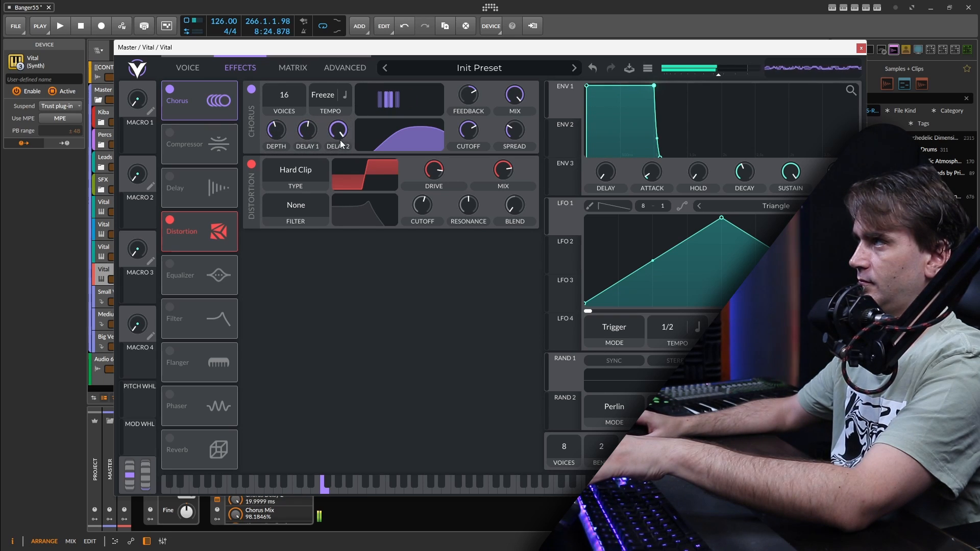
pyautogui.moveTo(516, 97); pyautogui.dragTo(504, 136)
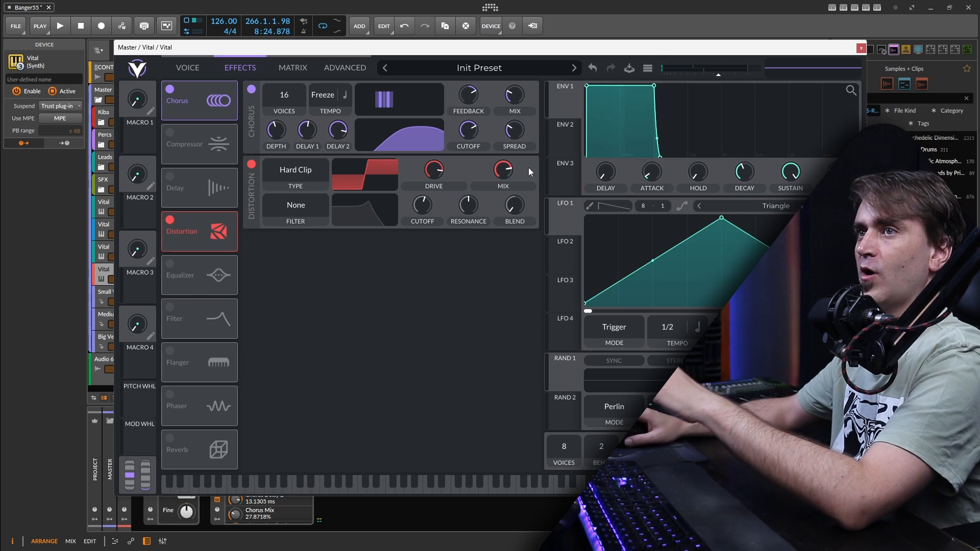
# Compare different fine tune amounts on oscillator 2 and set it to 10
pyautogui.click(192, 69)
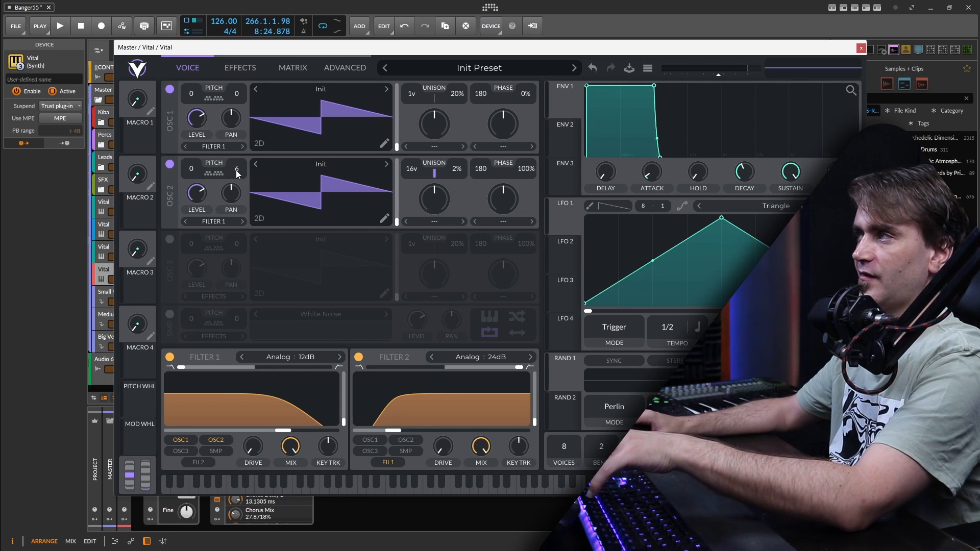
pyautogui.moveTo(237, 174); pyautogui.dragTo(242, 154)
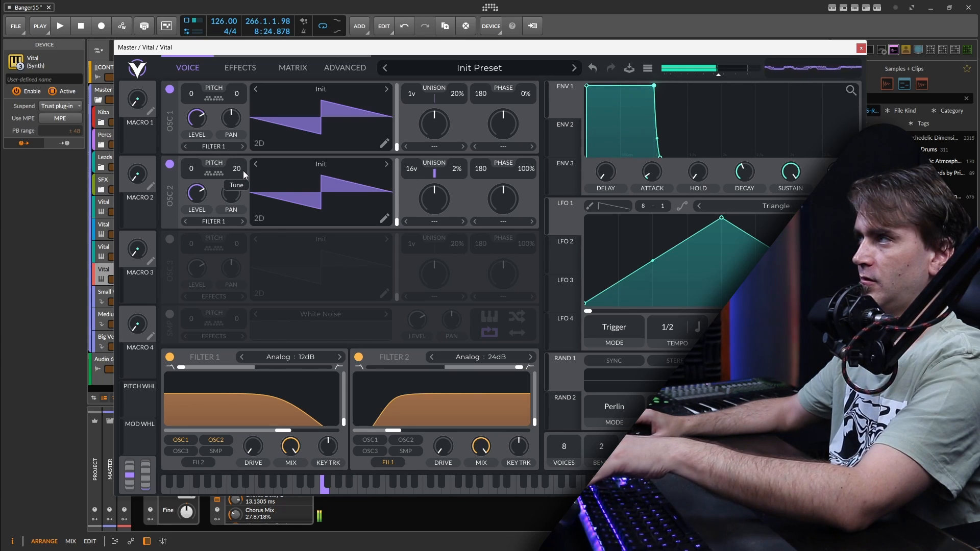
pyautogui.moveTo(243, 178); pyautogui.dragTo(243, 179)
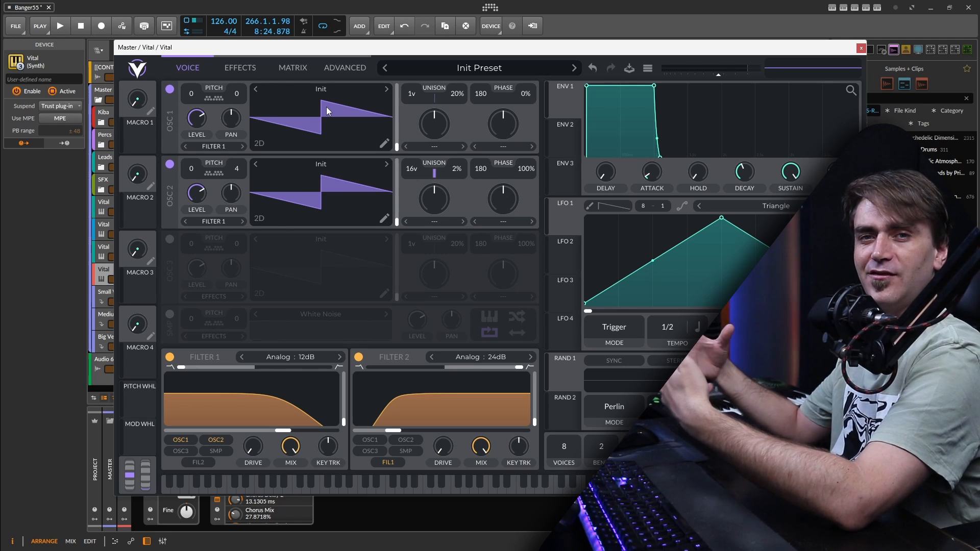
pyautogui.moveTo(242, 165); pyautogui.dragTo(244, 153)
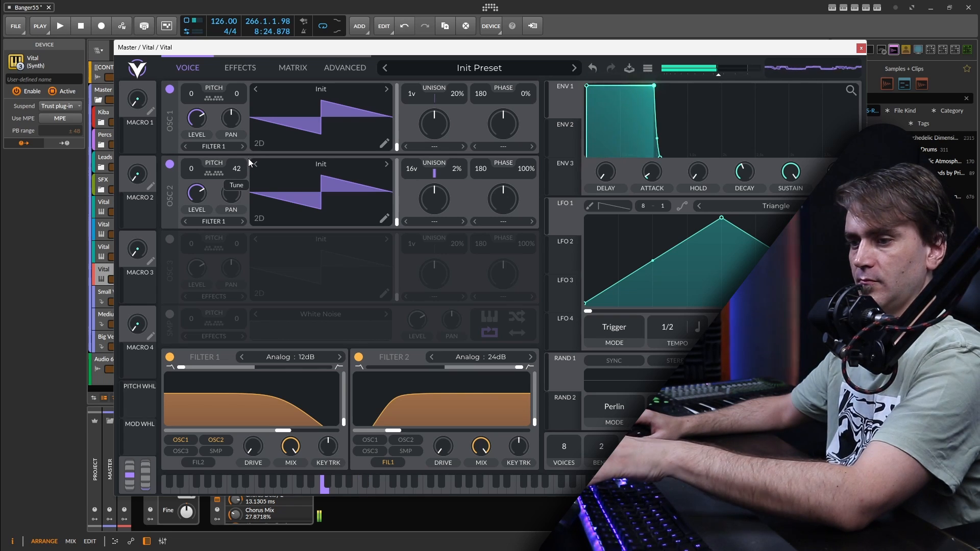
pyautogui.moveTo(248, 161)
pyautogui.mouseDown()
pyautogui.moveTo(252, 191)
pyautogui.moveTo(256, 160)
pyautogui.mouseUp()
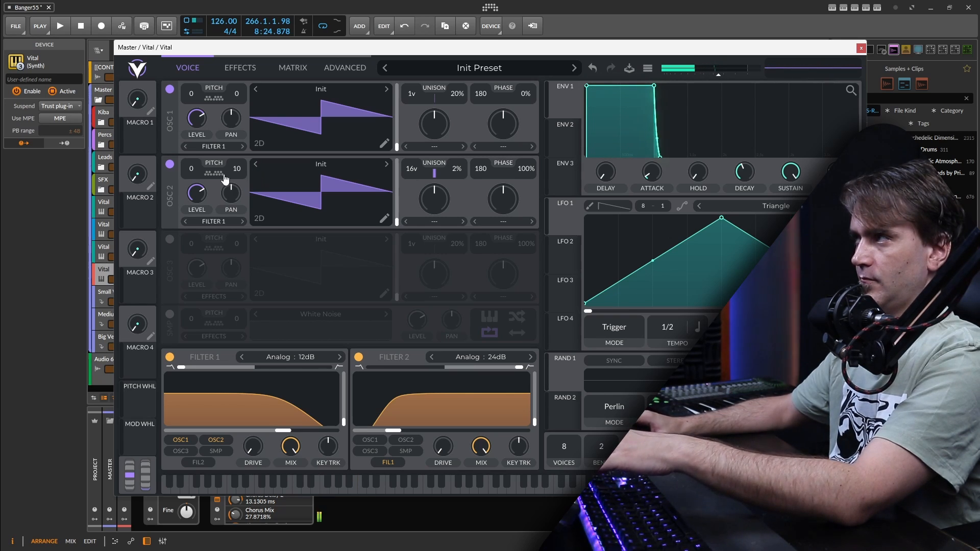
# Lower oscillator 2's fine tune to 6, set the pitch bend range to 1, and audition the patch
pyautogui.moveTo(237, 171); pyautogui.dragTo(238, 170)
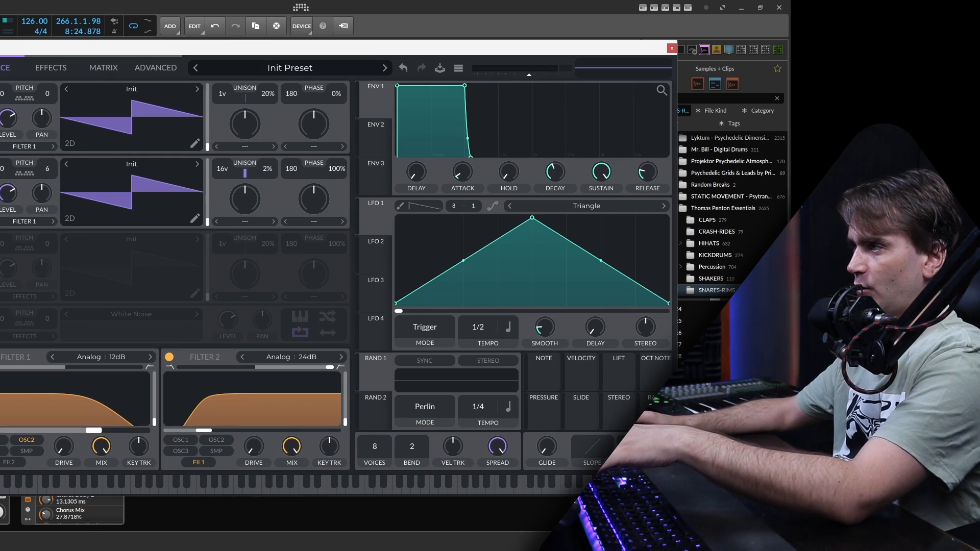
pyautogui.moveTo(416, 447); pyautogui.dragTo(414, 451)
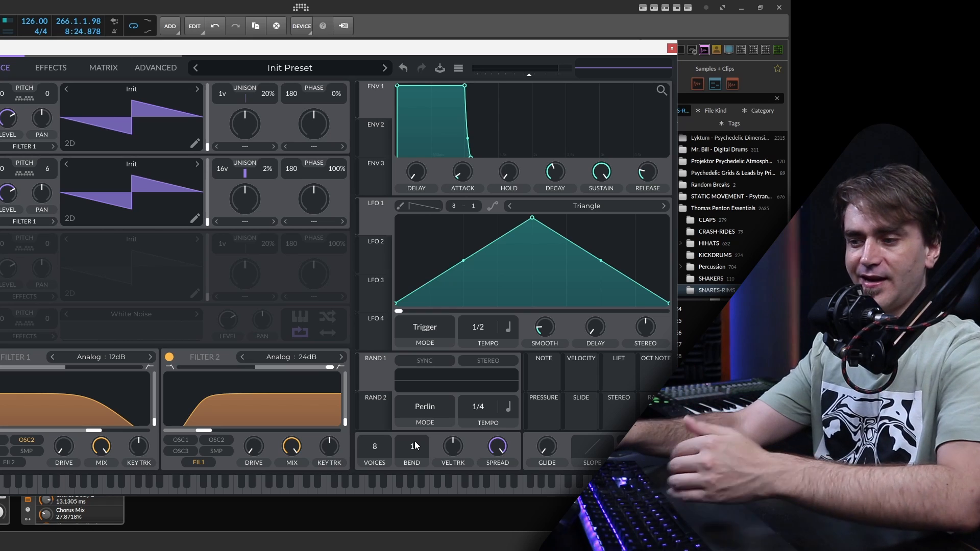
pyautogui.press('f')
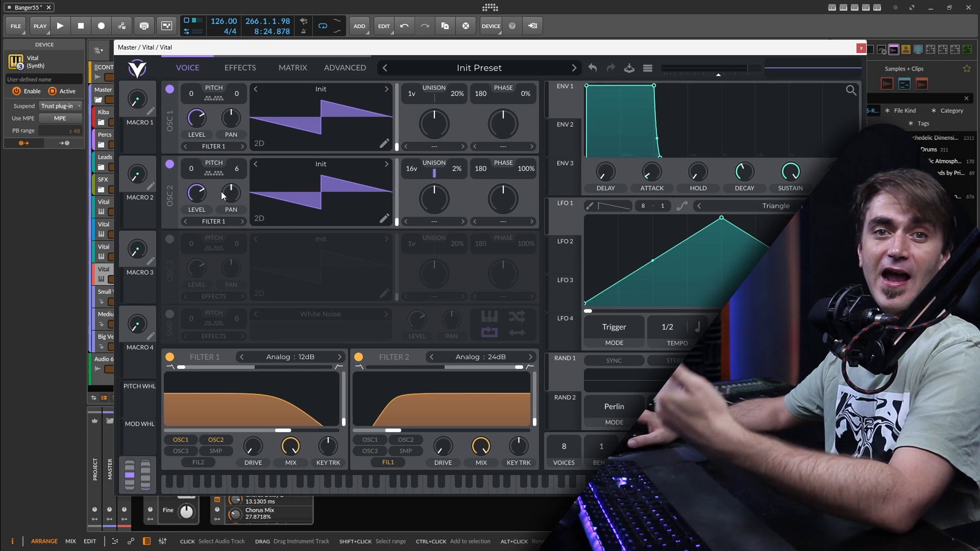
# Modulate oscillator 2's fine tune, set at 3, with a small mod wheel amount and limit the patch to 1 voice
pyautogui.moveTo(134, 449); pyautogui.dragTo(237, 171)
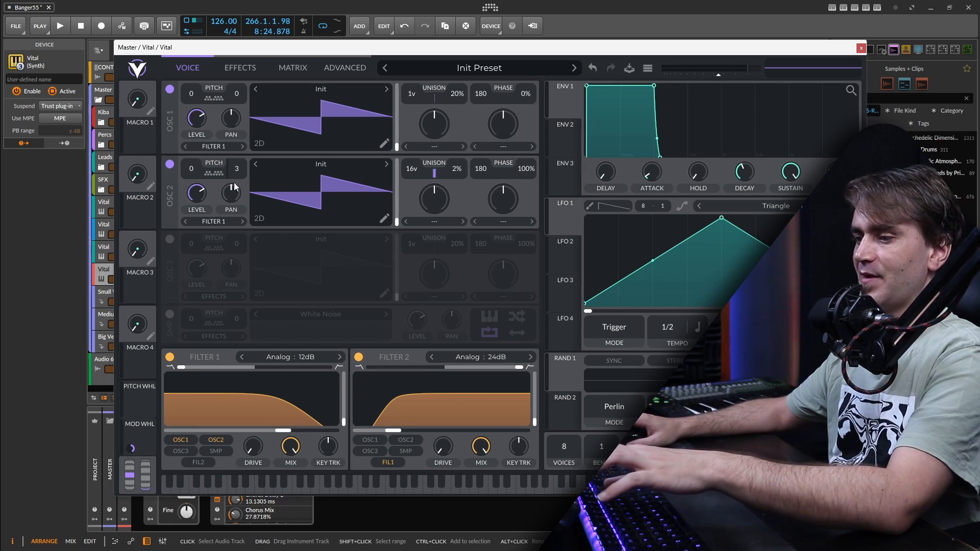
pyautogui.press('a')
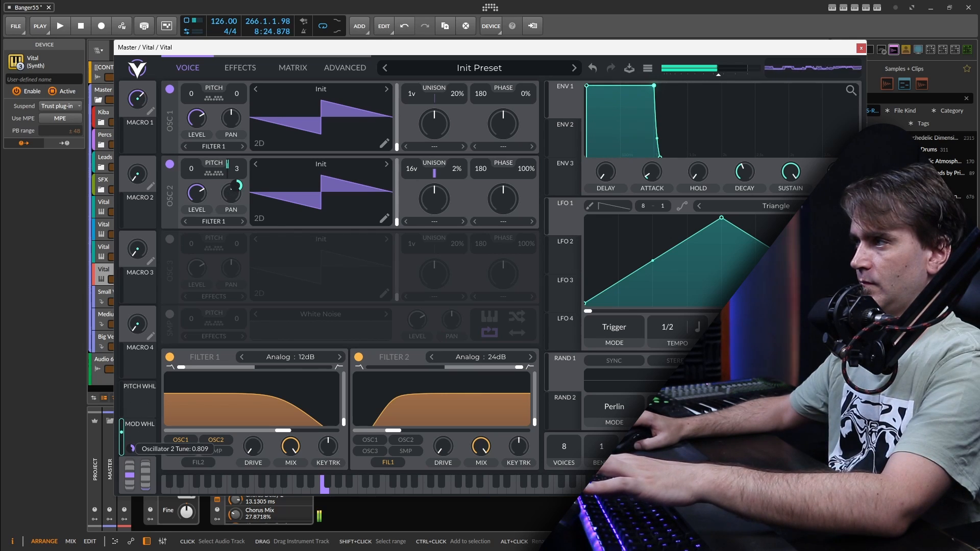
pyautogui.moveTo(135, 451); pyautogui.dragTo(136, 462)
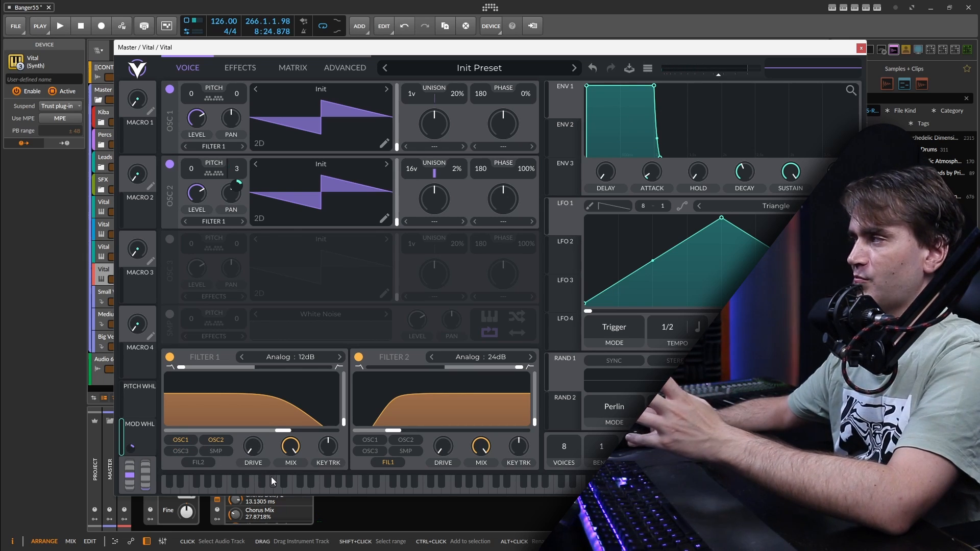
pyautogui.moveTo(566, 448); pyautogui.dragTo(566, 472)
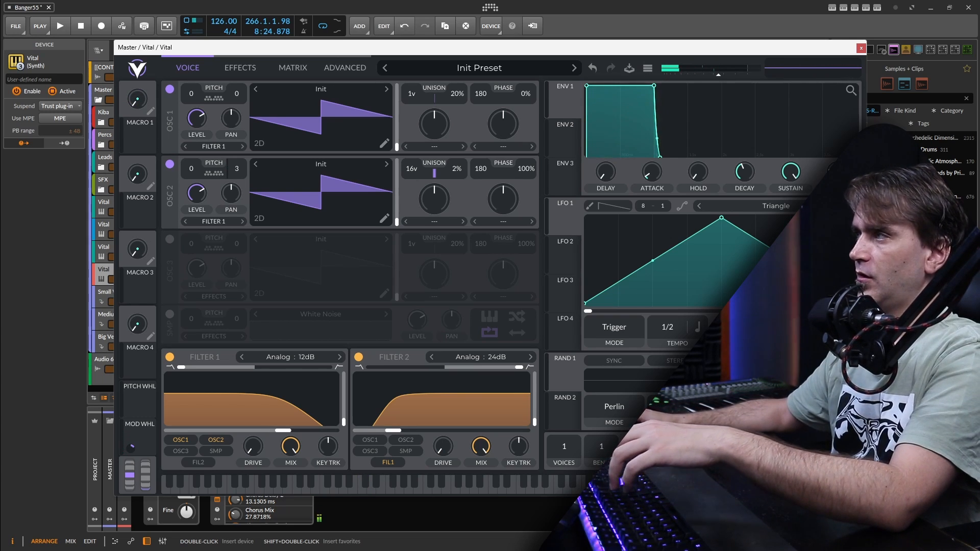
# Lower filter 1's cutoff and assign the mod wheel to open it
pyautogui.moveTo(285, 435)
pyautogui.moveTo(298, 432); pyautogui.dragTo(238, 433)
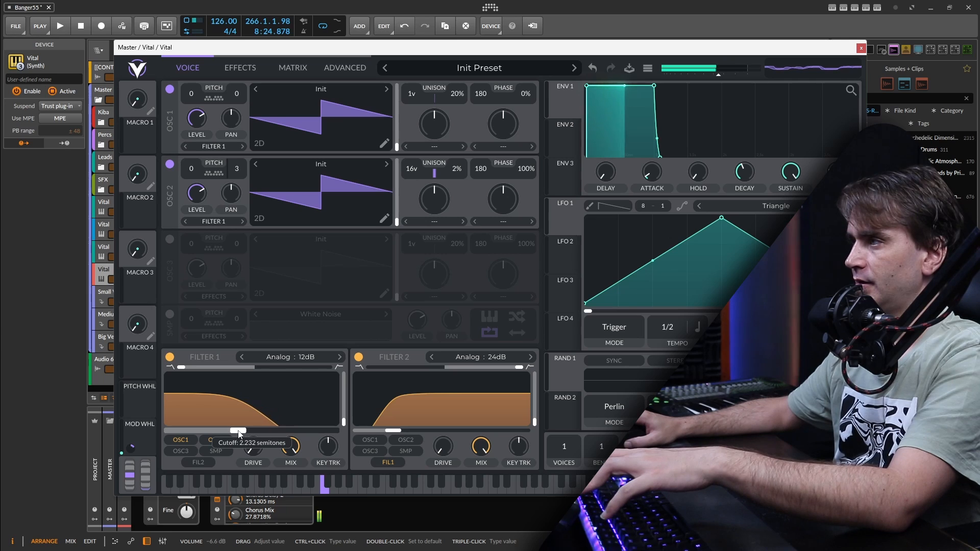
pyautogui.moveTo(144, 434); pyautogui.dragTo(228, 433)
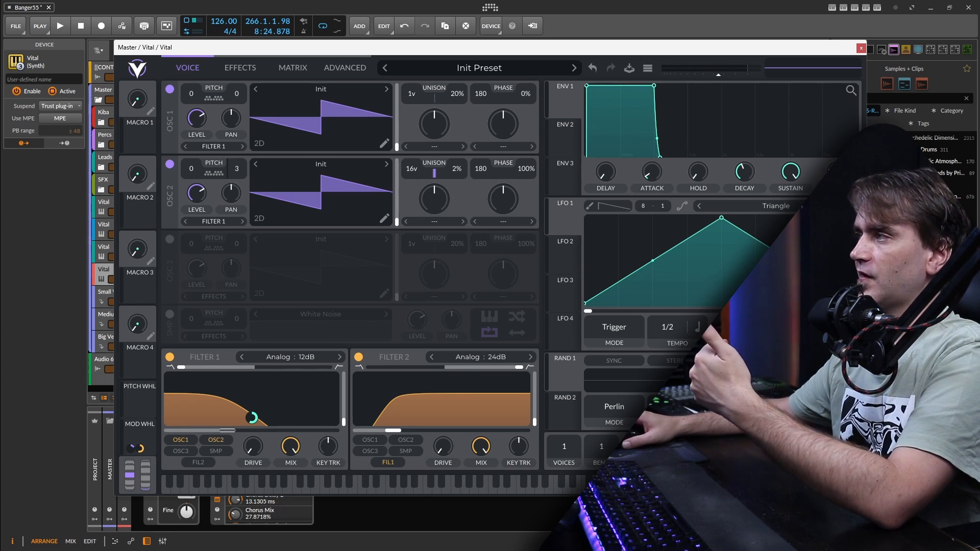
pyautogui.press('f')
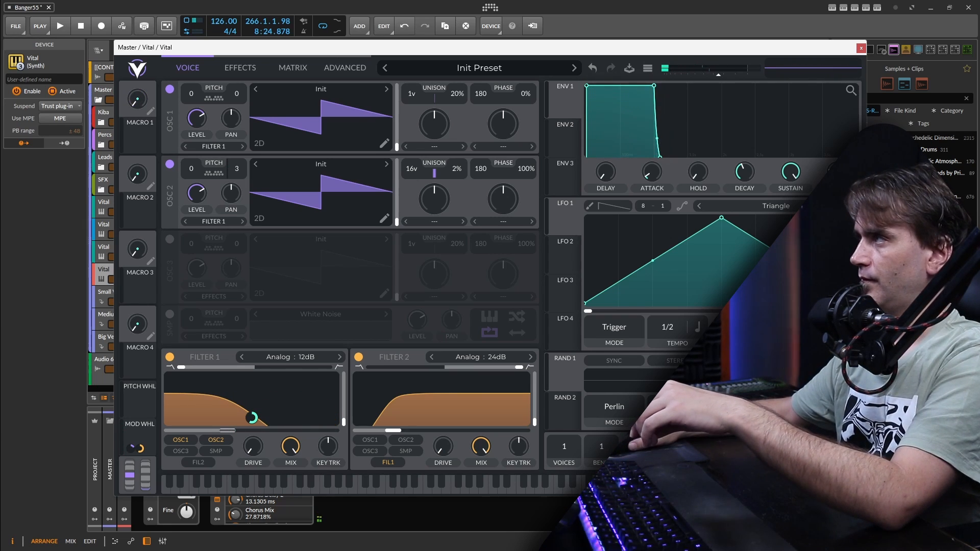
# Close the synth, add a Filter+ after Vital, and switch off its low-pass section while keeping the Heat waveshaper
pyautogui.click(862, 49)
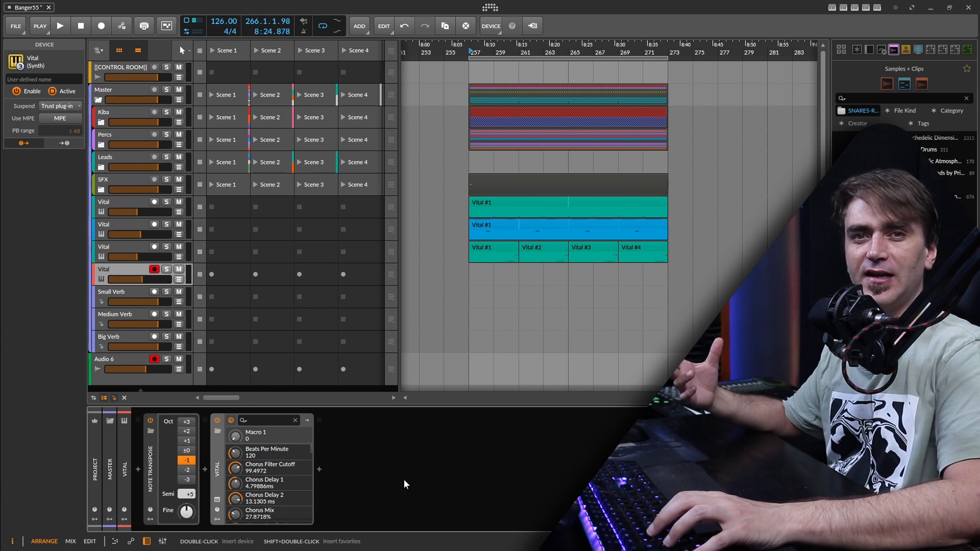
pyautogui.click(319, 469)
pyautogui.write('fil')
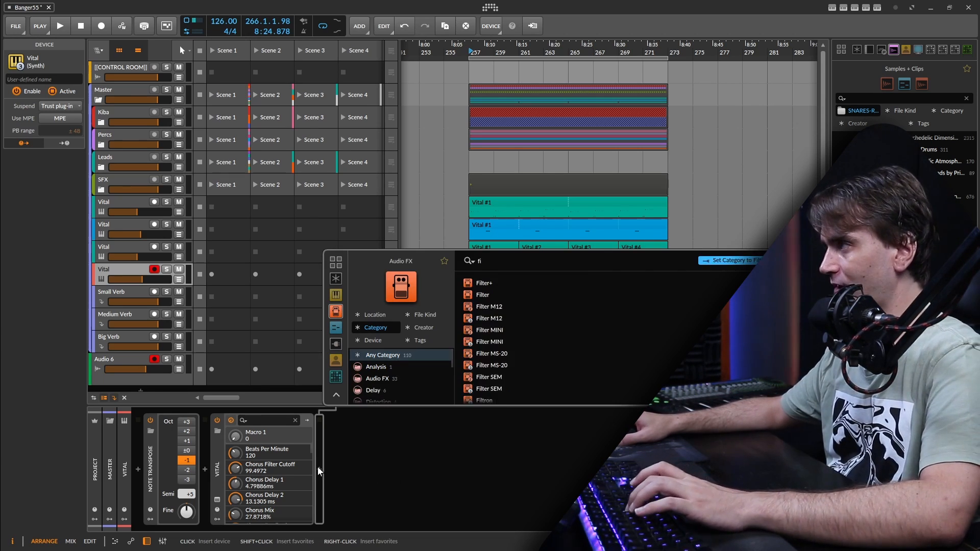
pyautogui.doubleClick(490, 282)
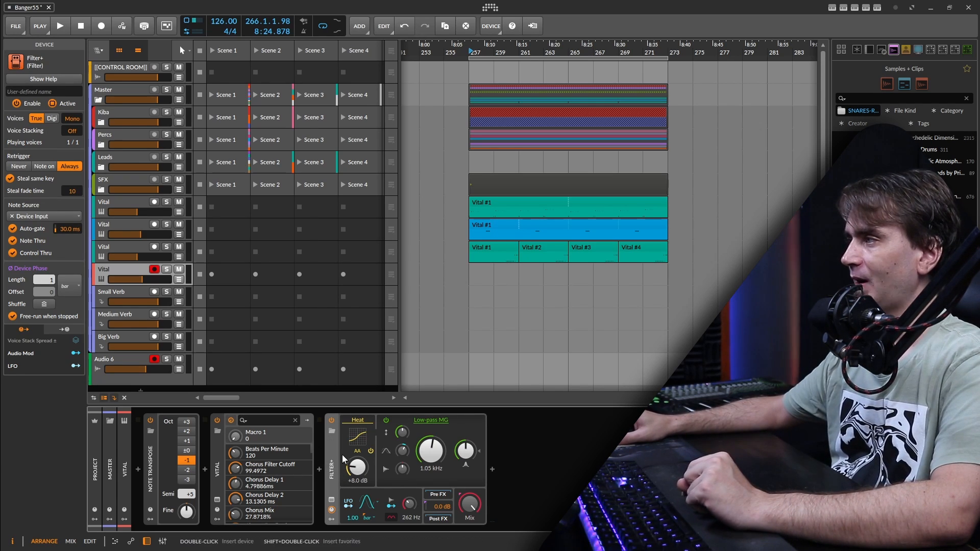
pyautogui.click(386, 420)
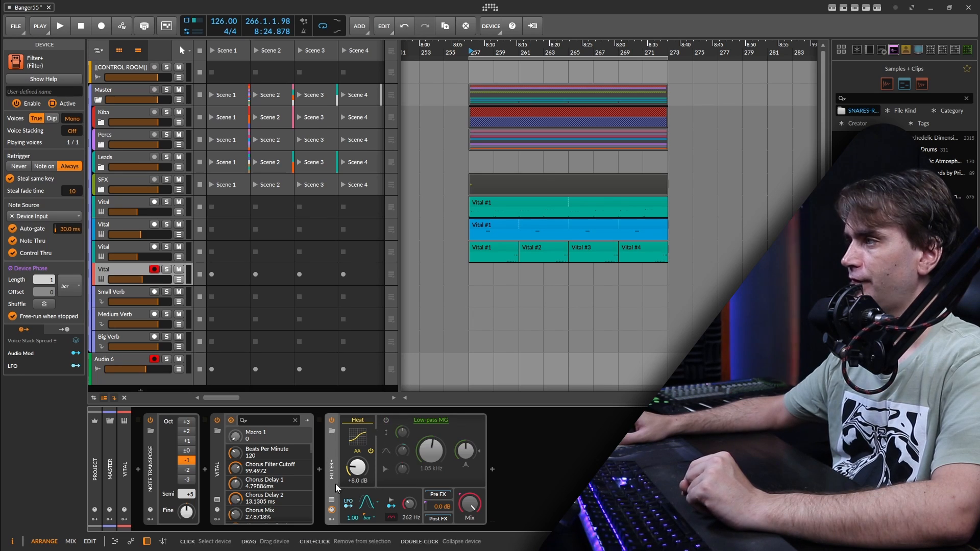
pyautogui.click(358, 421)
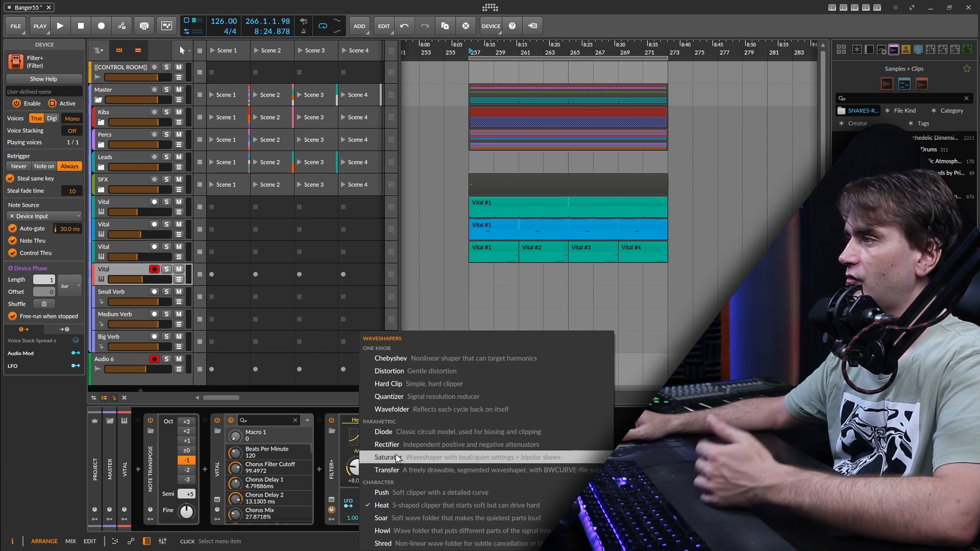
pyautogui.click(630, 513)
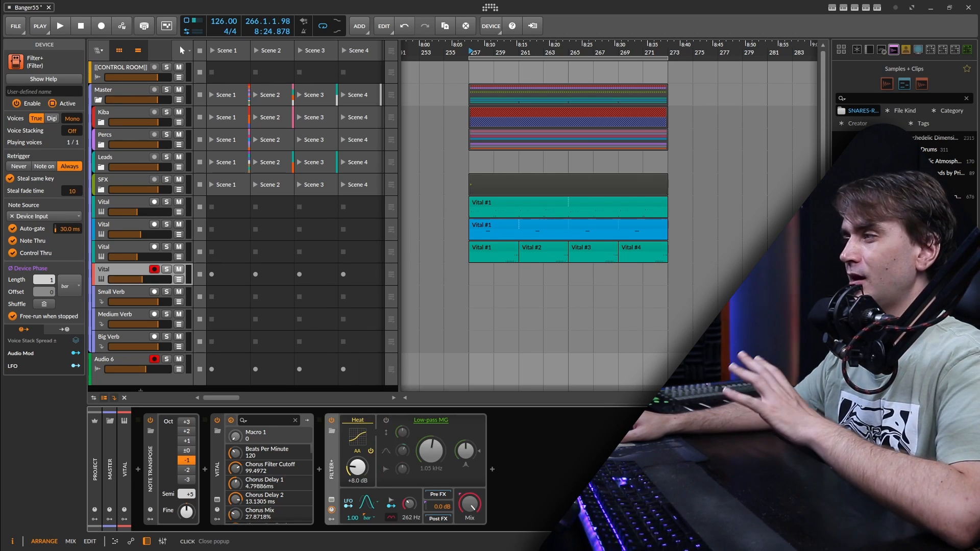
# Raise the Heat drive in Filter+ to +17.6 dB and lower the device's output level to -7.2 dB
pyautogui.moveTo(364, 467)
pyautogui.mouseDown()
pyautogui.moveTo(356, 470)
pyautogui.moveTo(356, 460)
pyautogui.mouseUp()
pyautogui.moveTo(439, 507); pyautogui.dragTo(439, 516)
pyautogui.moveTo(352, 472); pyautogui.dragTo(352, 472)
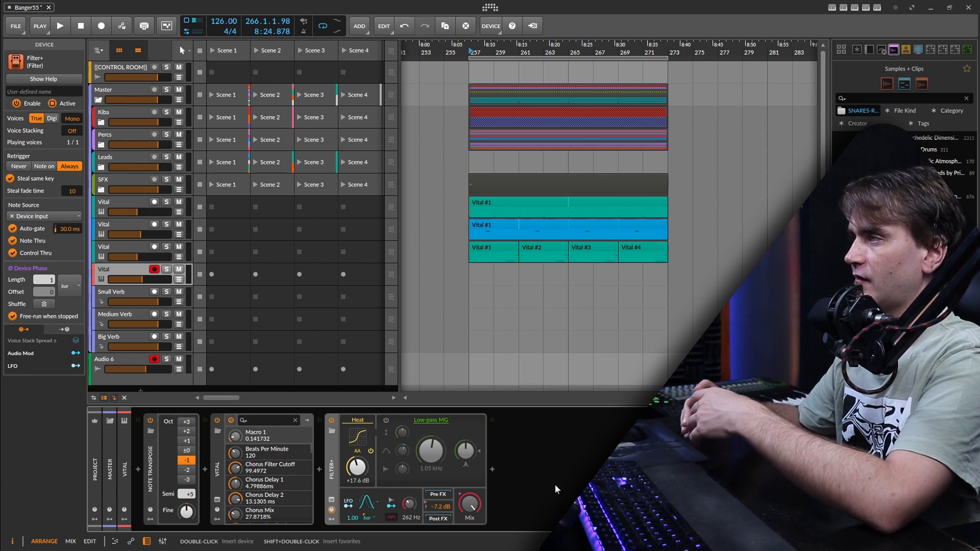
# Send the red Vital track to the medium and big reverbs, and view the Big Verb track's ValhallaSupermassive settings
pyautogui.click(116, 271)
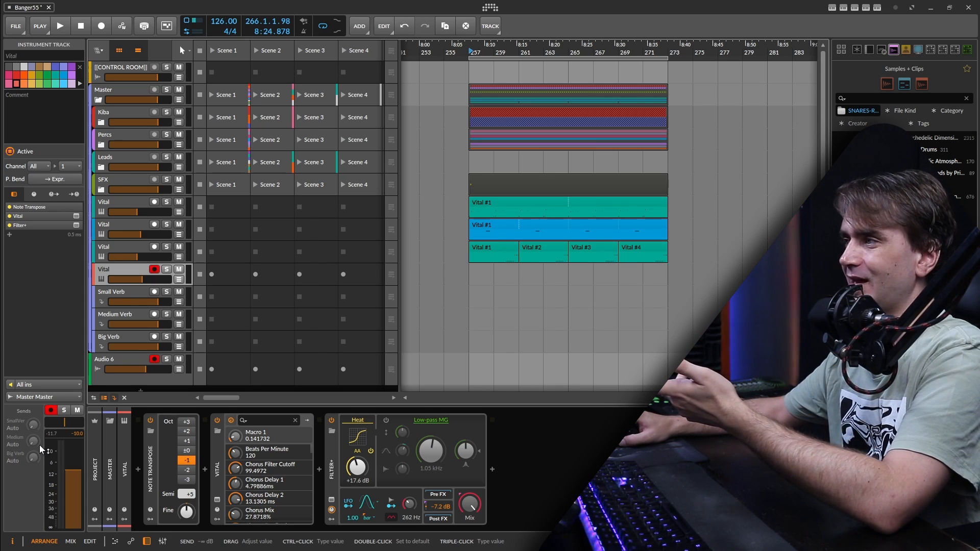
pyautogui.moveTo(33, 442); pyautogui.dragTo(34, 434)
pyautogui.click(121, 335)
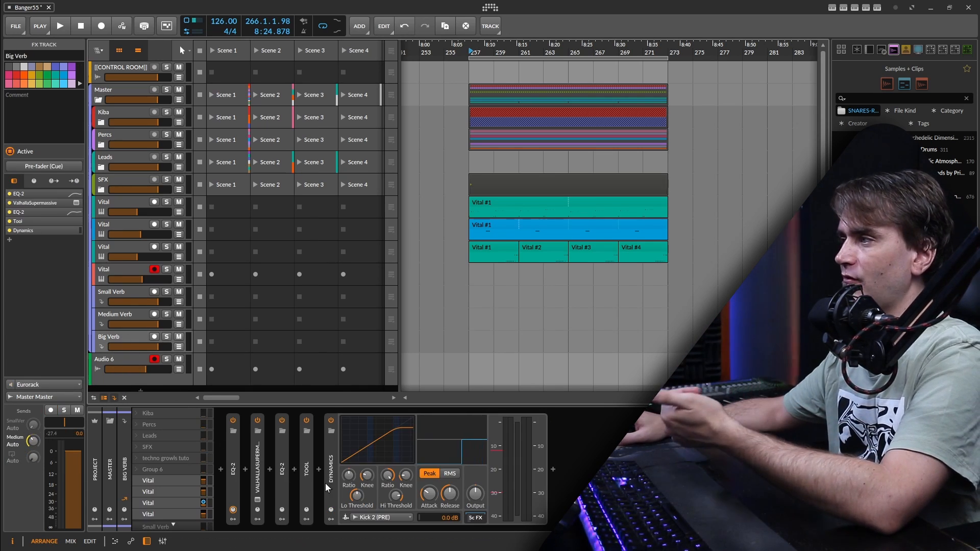
pyautogui.click(257, 499)
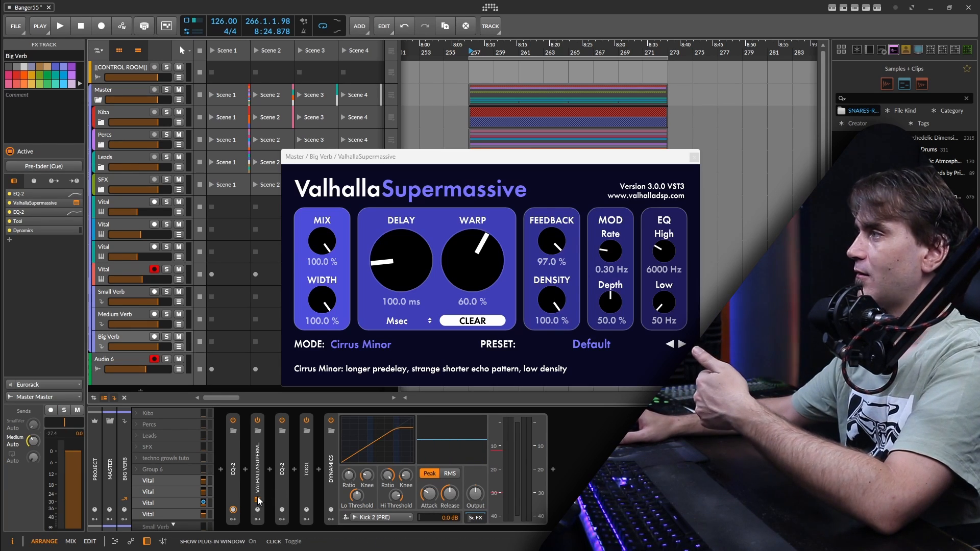
pyautogui.click(257, 500)
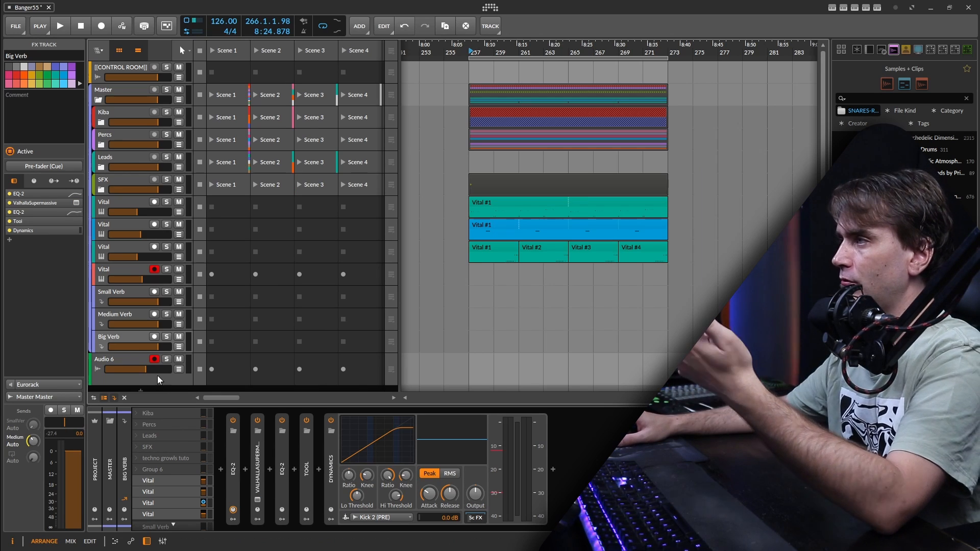
# Move the first clip at bar 257 from the Vital track above down onto the red Vital track
pyautogui.click(124, 270)
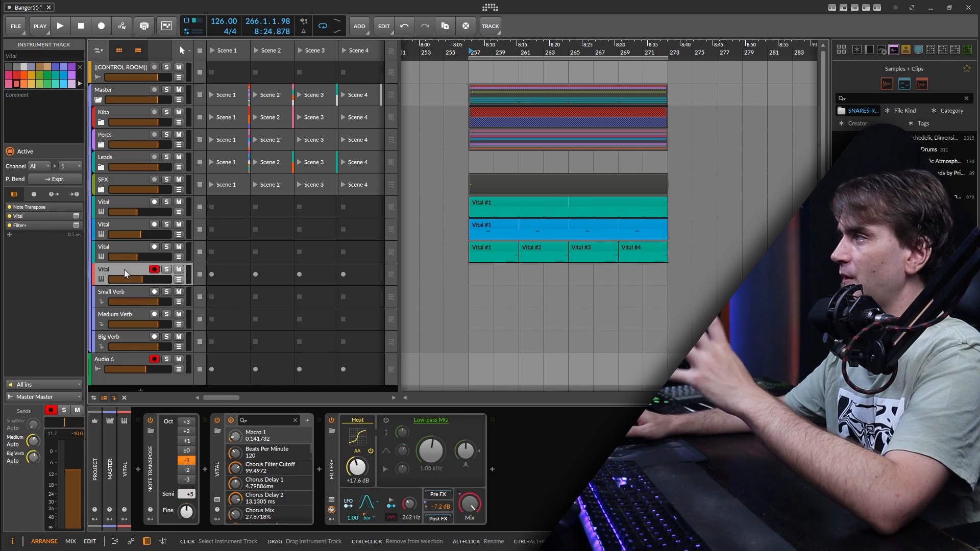
pyautogui.click(121, 251)
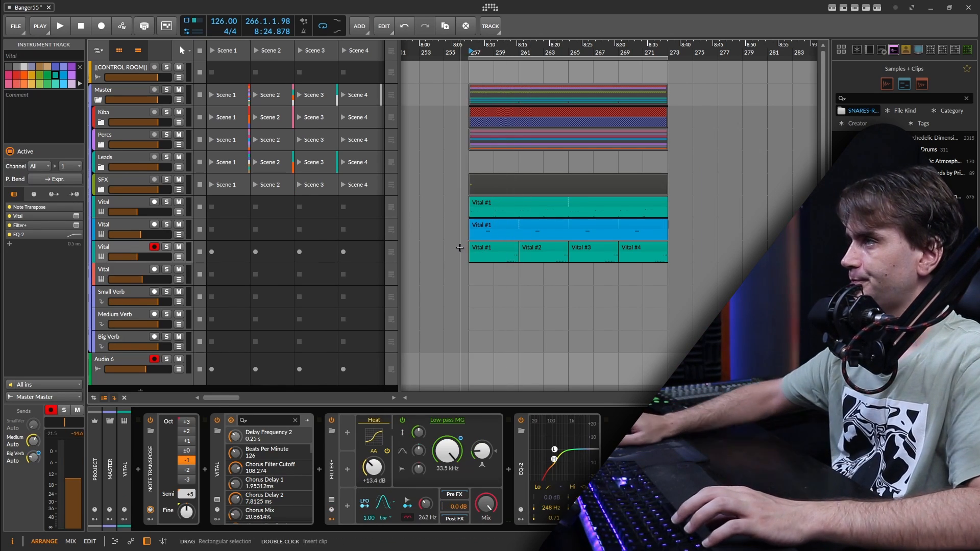
pyautogui.moveTo(495, 249); pyautogui.dragTo(506, 276)
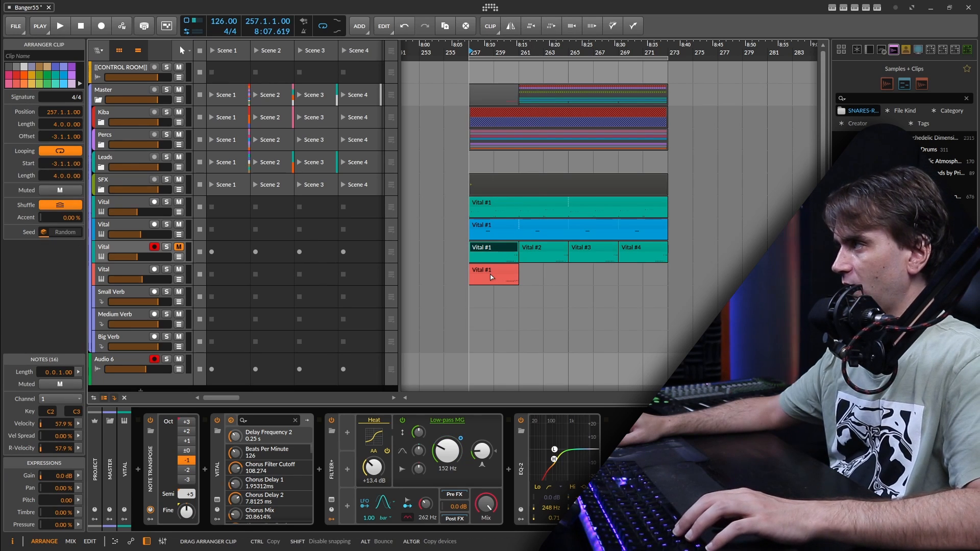
# Open the moved clip and examine the layout of its low and high notes, then return to the device chain
pyautogui.doubleClick(506, 276)
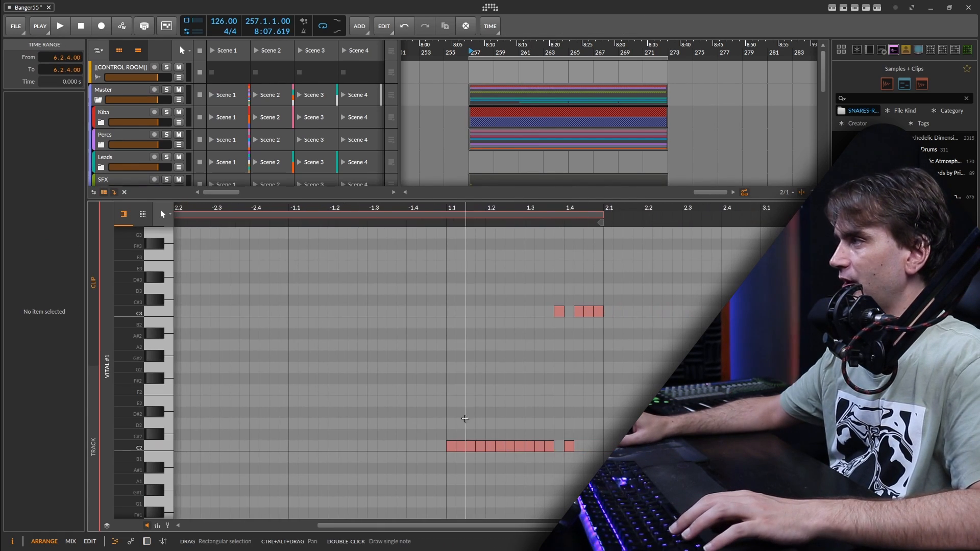
pyautogui.moveTo(428, 411); pyautogui.dragTo(626, 492)
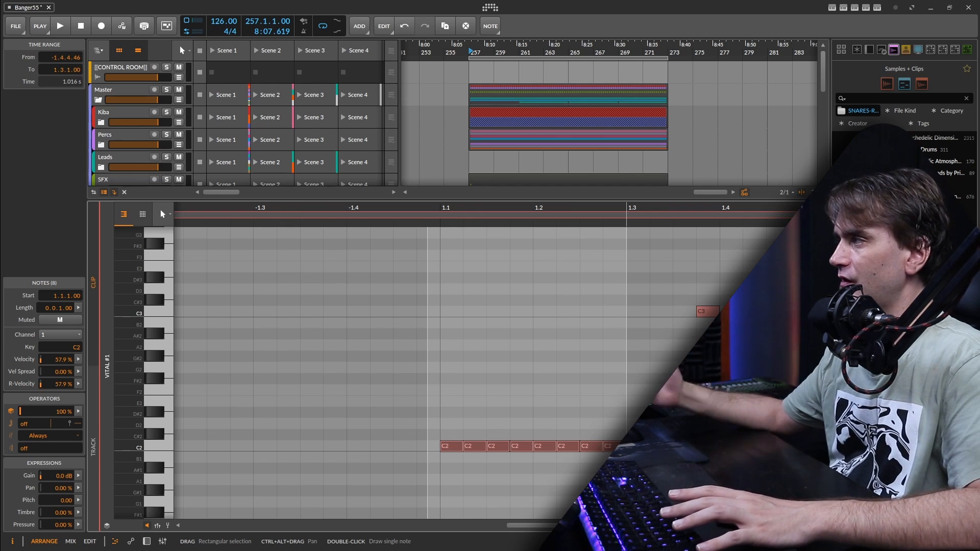
pyautogui.hscroll(2, 674, 337)
pyautogui.click(635, 339)
pyautogui.moveTo(562, 288); pyautogui.dragTo(680, 460)
pyautogui.moveTo(459, 460); pyautogui.dragTo(461, 463)
pyautogui.click(492, 446)
pyautogui.click(146, 541)
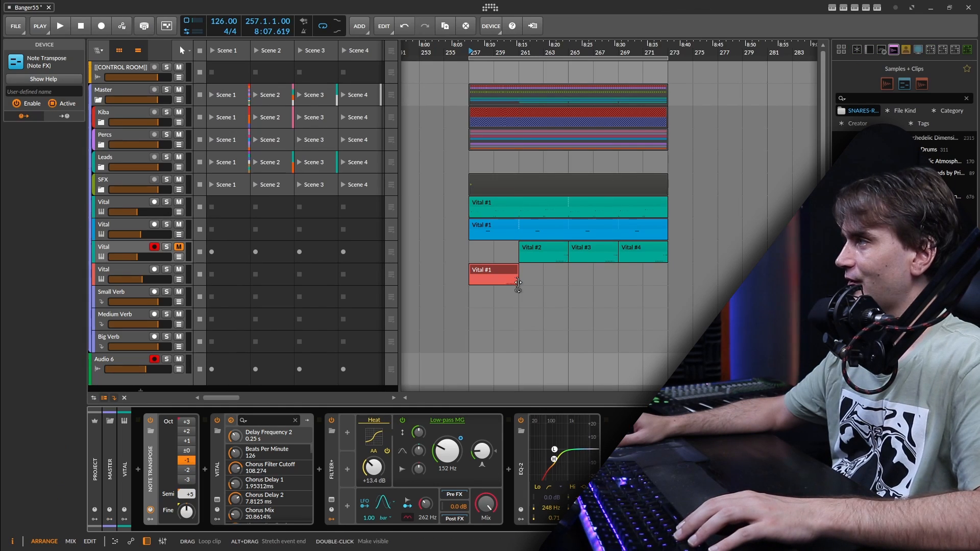
# Loop the red Vital clip across the section and trim off the excess beyond bar 273
pyautogui.moveTo(518, 284); pyautogui.dragTo(726, 284)
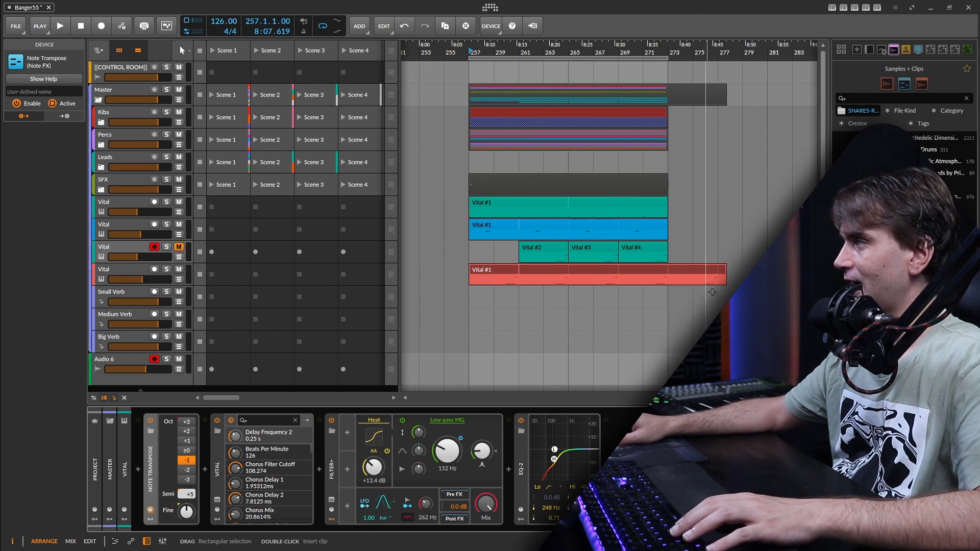
pyautogui.click(670, 277)
pyautogui.hotkey('ctrl', 'e')
pyautogui.press('Delete')
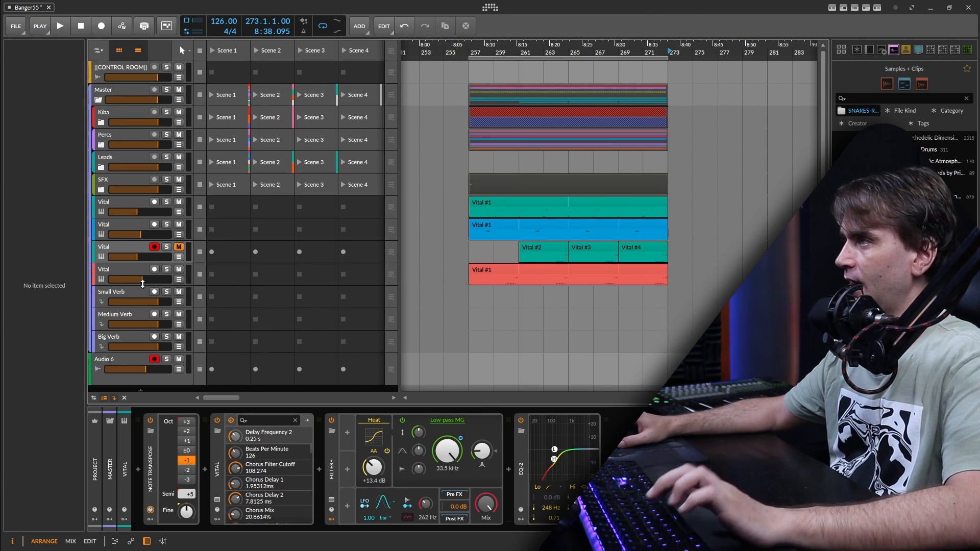
# Play the arrangement from about bar 258 with the red Vital track selected, then stop and review its Vital patch
pyautogui.click(135, 267)
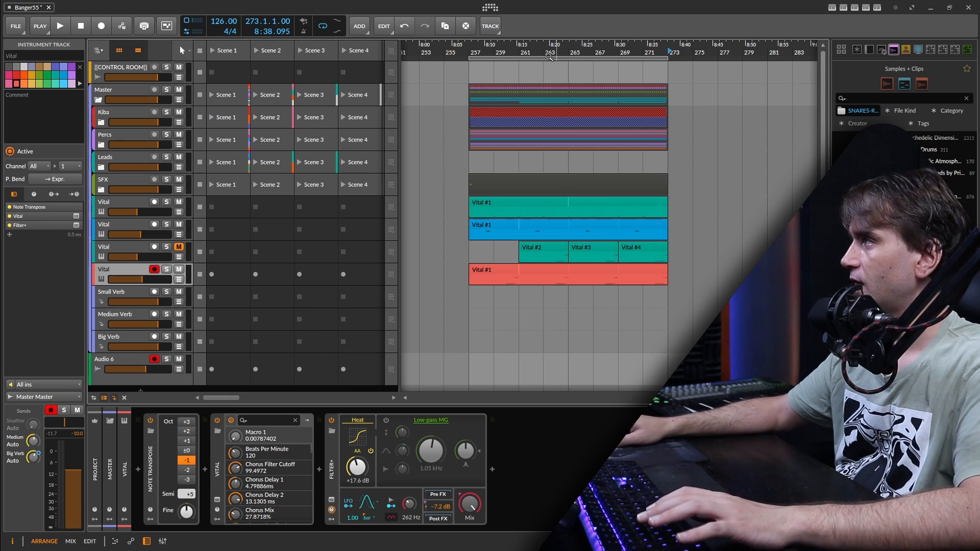
pyautogui.click(485, 52)
pyautogui.press('space')
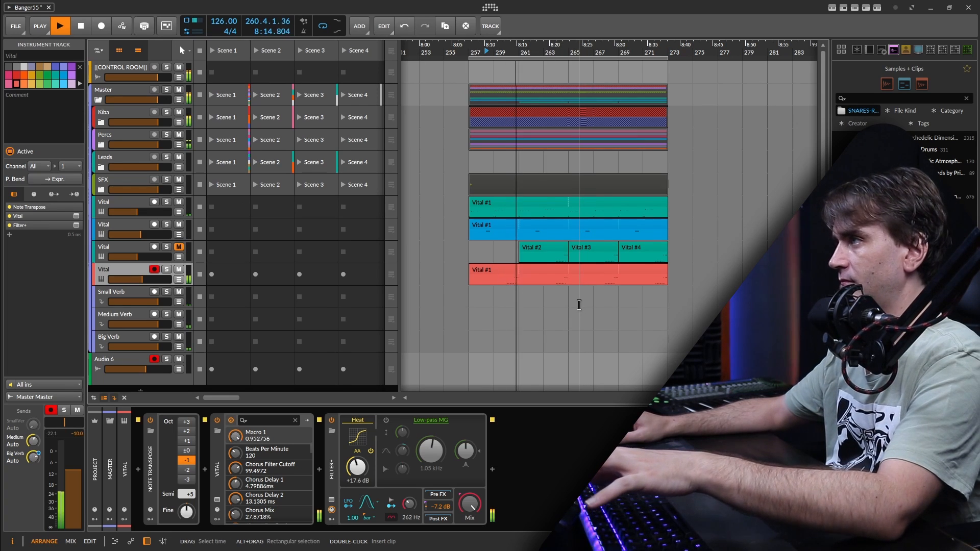
pyautogui.press('space')
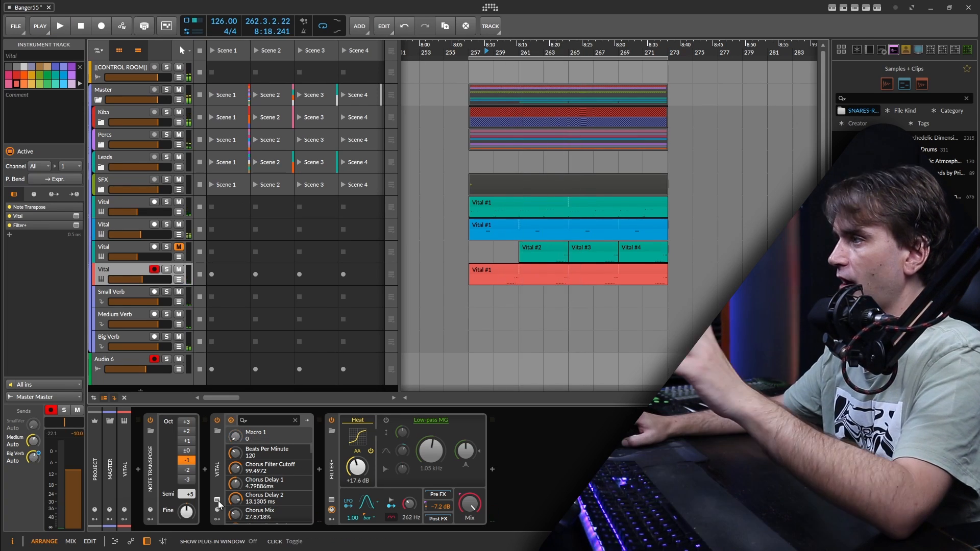
pyautogui.click(217, 500)
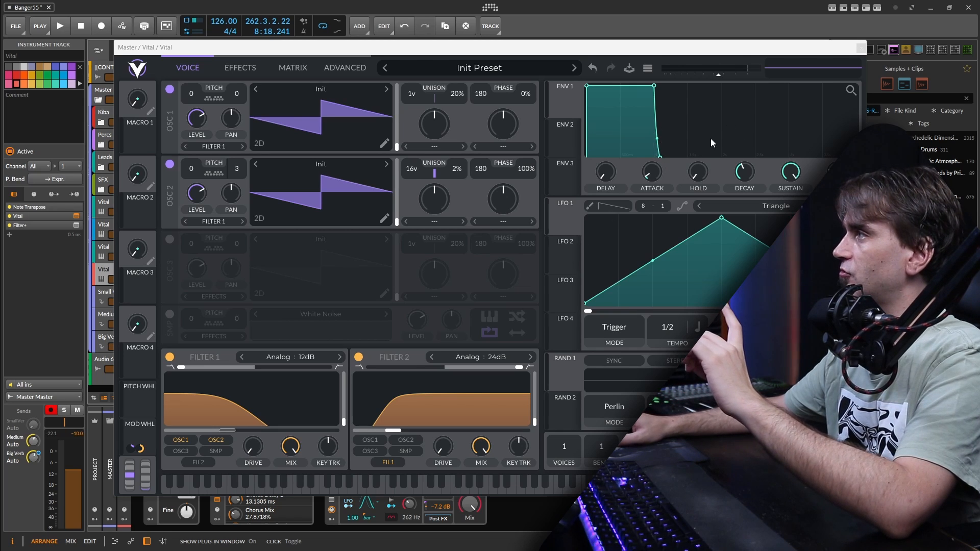
pyautogui.click(860, 49)
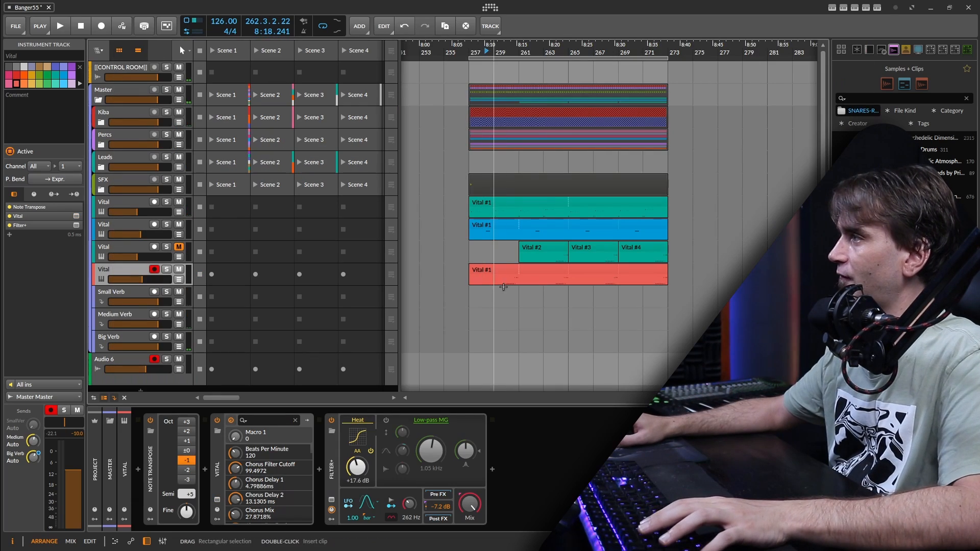
# Open the red Vital clip, select the repeated C2 notes at its start, and return to the device chain
pyautogui.doubleClick(512, 268)
pyautogui.scroll(4, 543, 417)
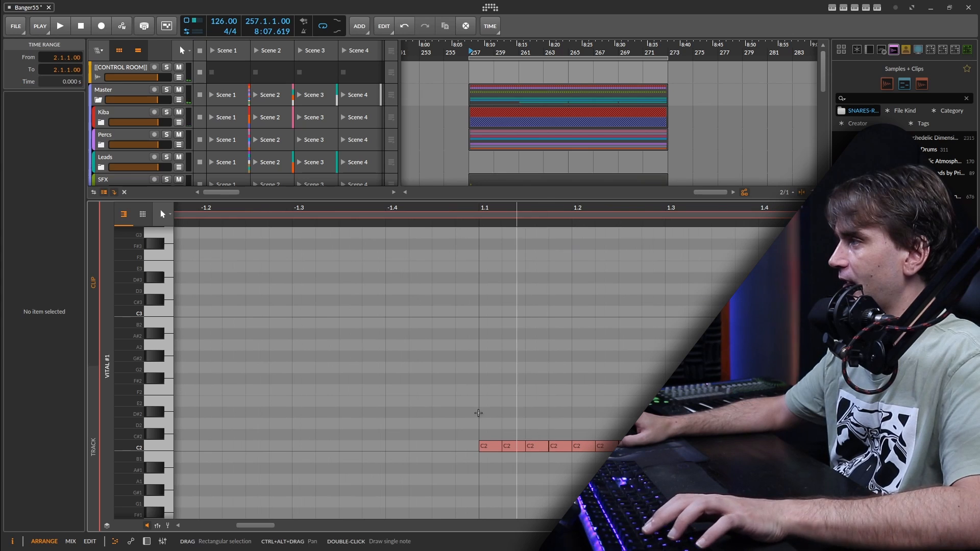
pyautogui.moveTo(468, 423); pyautogui.dragTo(715, 463)
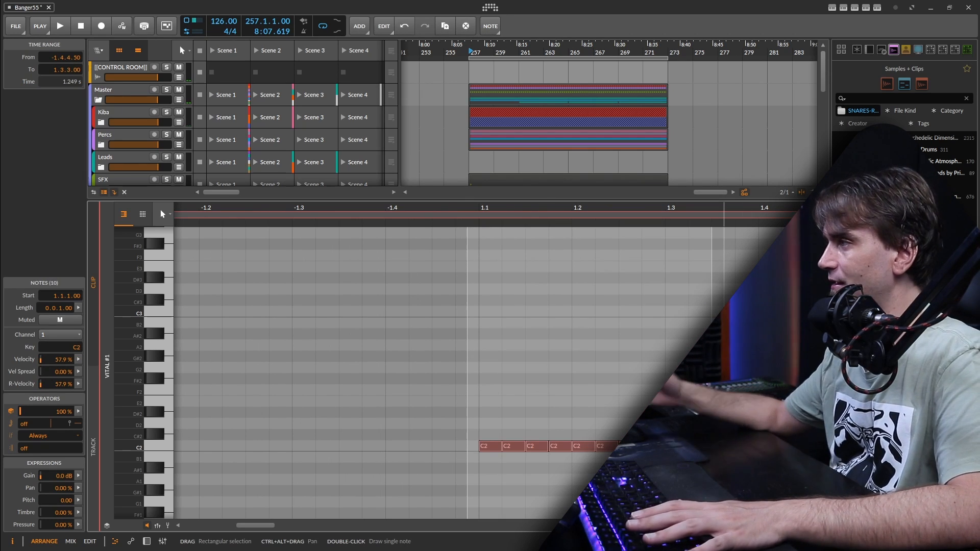
pyautogui.click(145, 540)
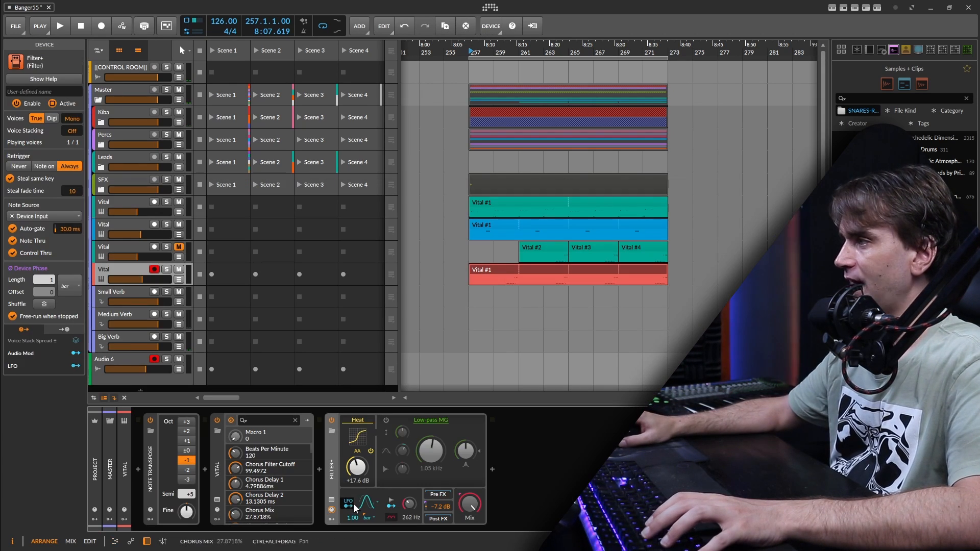
# Lower Envelope 1's sustain in the red track's Vital patch, shorten its decay to about 0.36 s, and play the arrangement
pyautogui.click(216, 501)
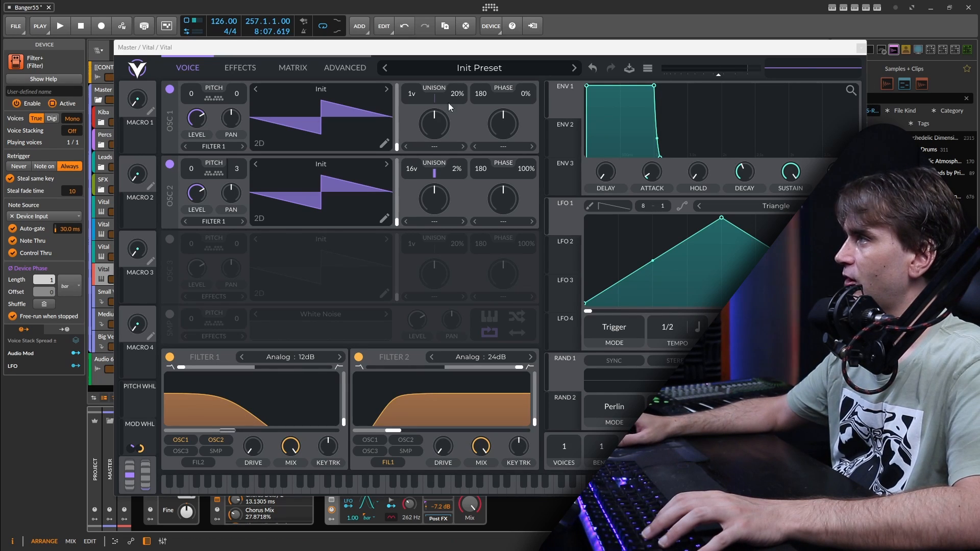
pyautogui.moveTo(798, 172); pyautogui.dragTo(778, 205)
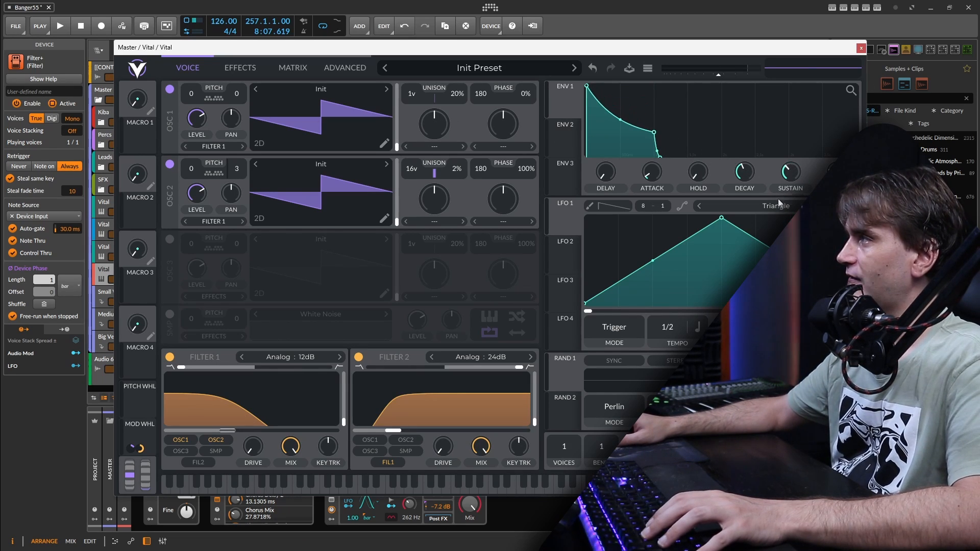
pyautogui.scroll(-3, 743, 178)
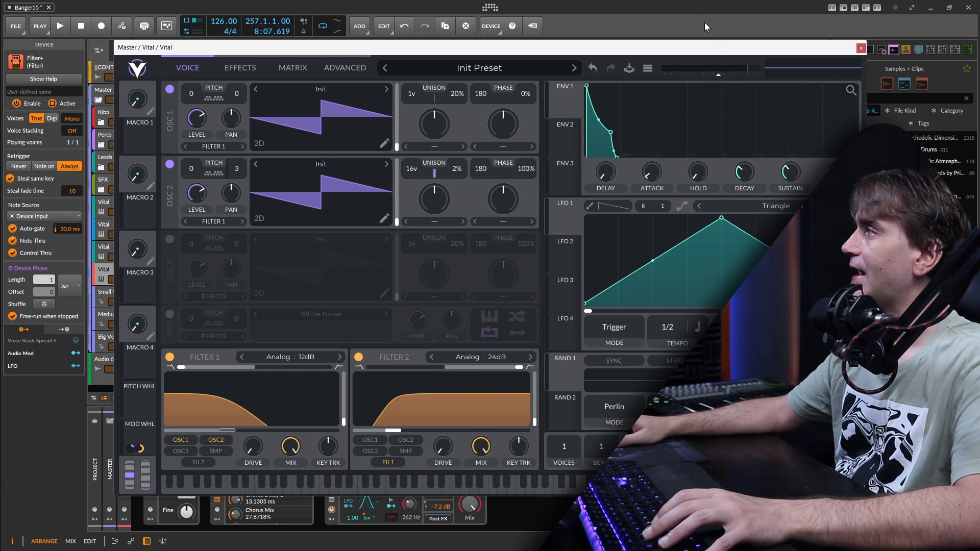
pyautogui.press('space')
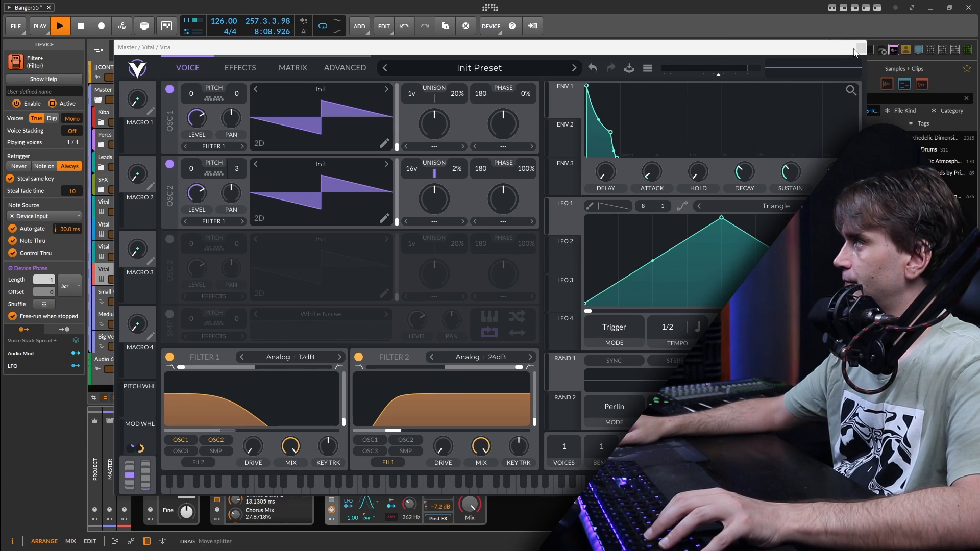
pyautogui.click(855, 51)
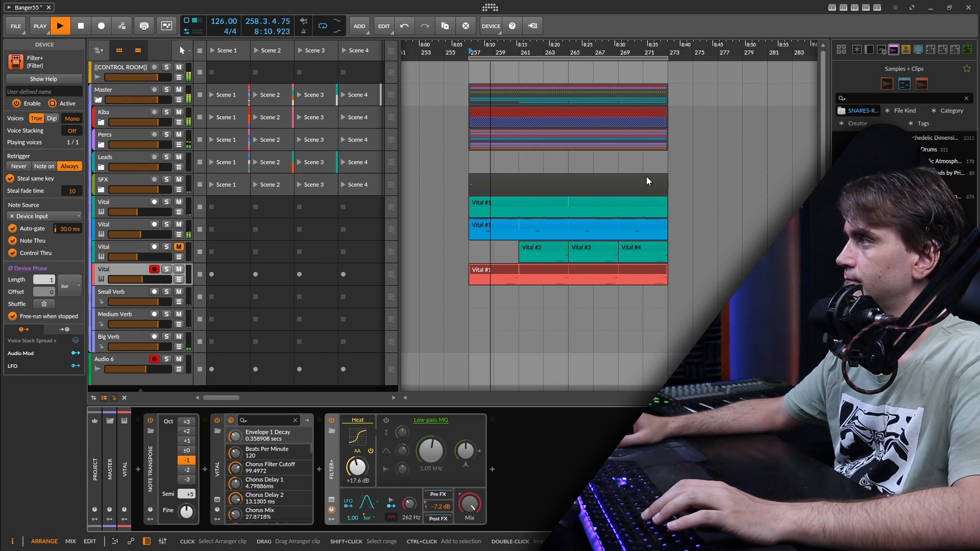
pyautogui.scroll(5, 514, 270)
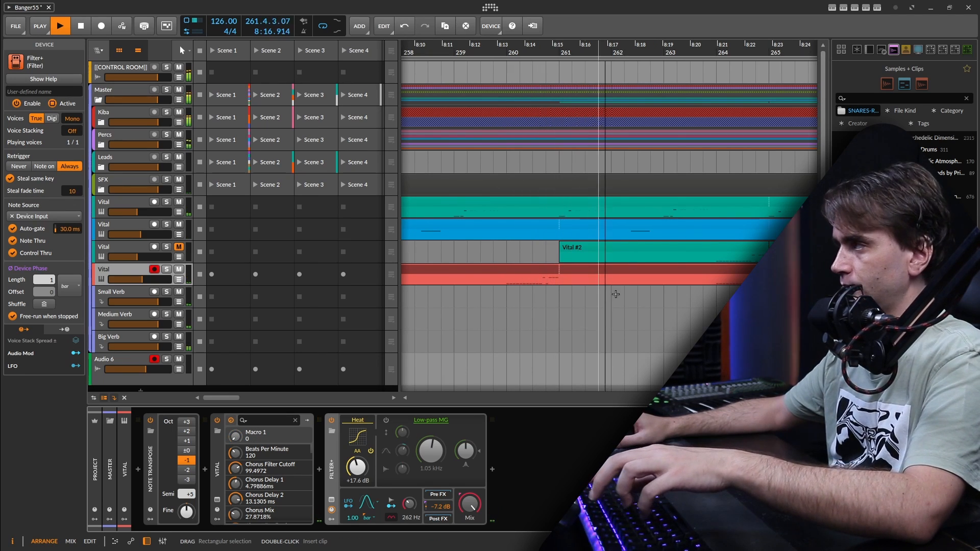
# Reduce Envelope 1's sustain and decay a little further in Vital while the arrangement plays
pyautogui.click(217, 500)
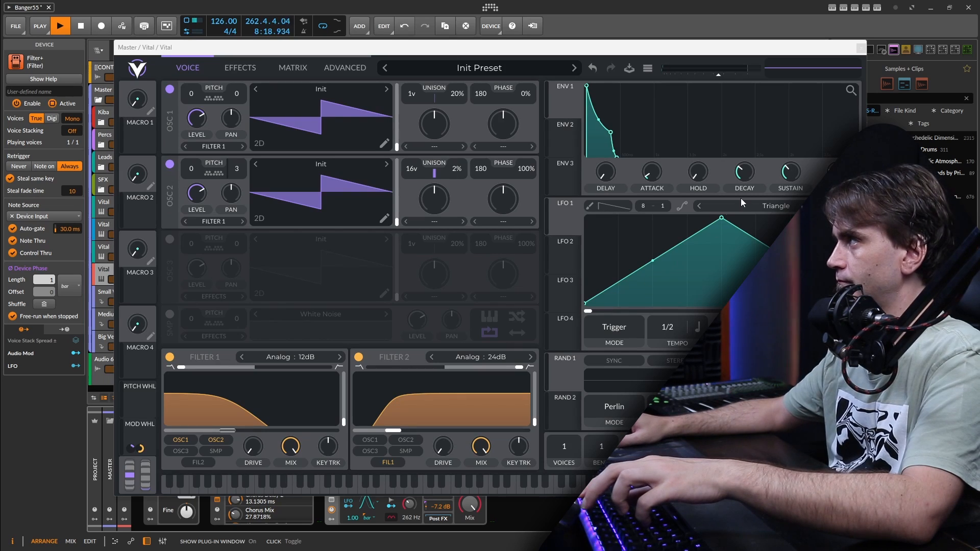
pyautogui.moveTo(791, 174); pyautogui.dragTo(787, 182)
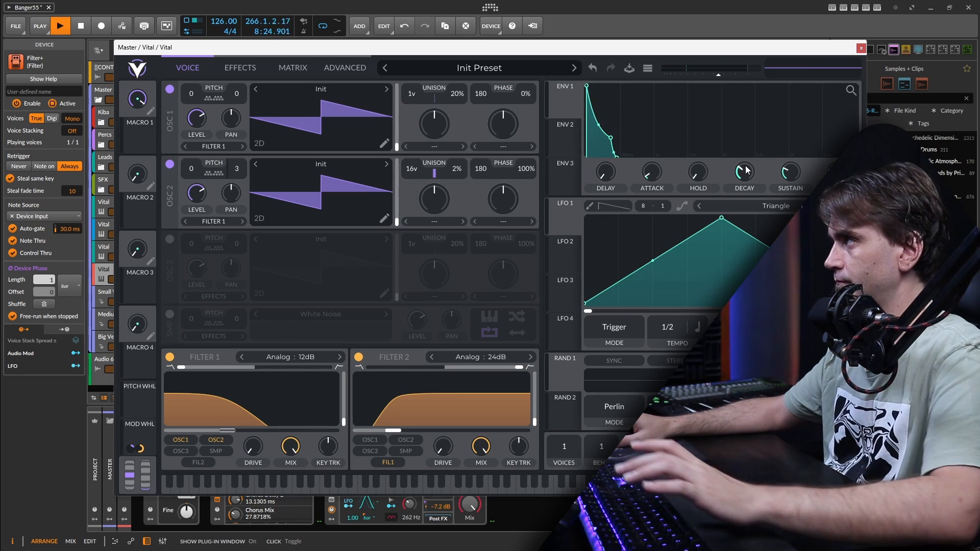
pyautogui.moveTo(746, 170); pyautogui.dragTo(744, 170)
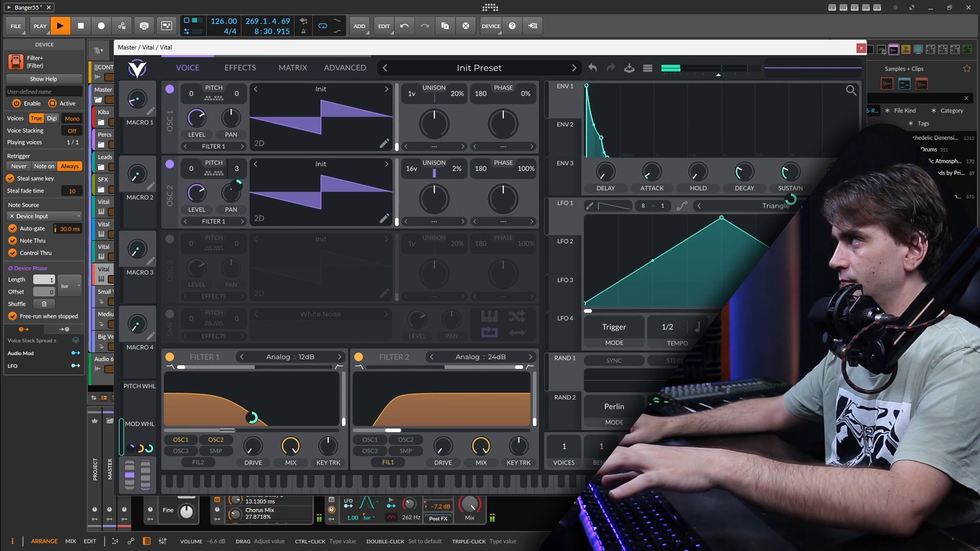
pyautogui.click(860, 50)
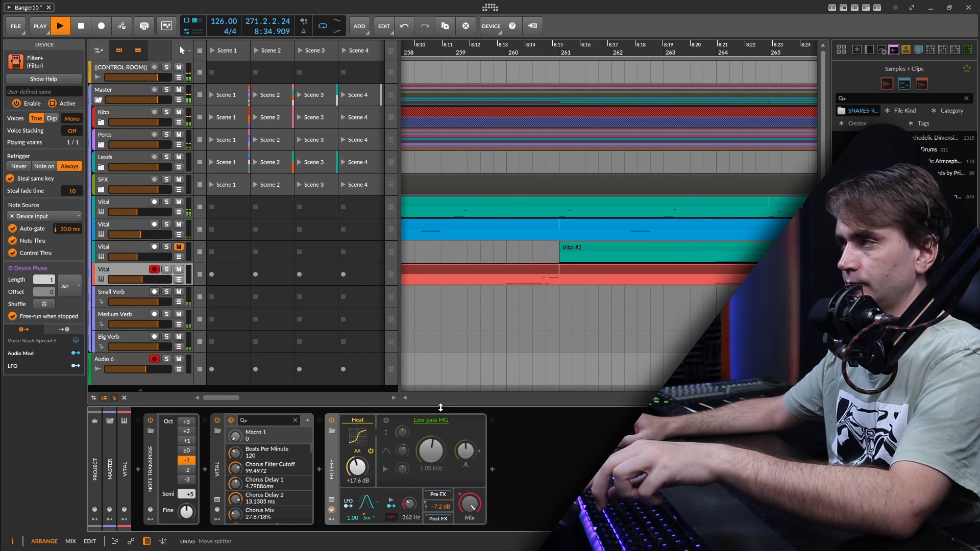
# Record a mod-wheel and pitch-bend performance onto the red Vital track, ending around bar 261
pyautogui.click(126, 270)
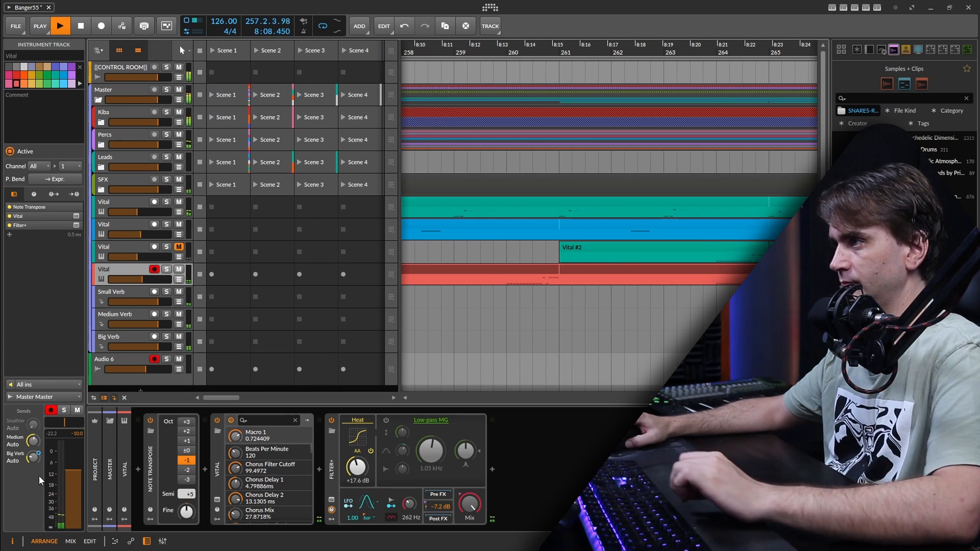
pyautogui.click(102, 25)
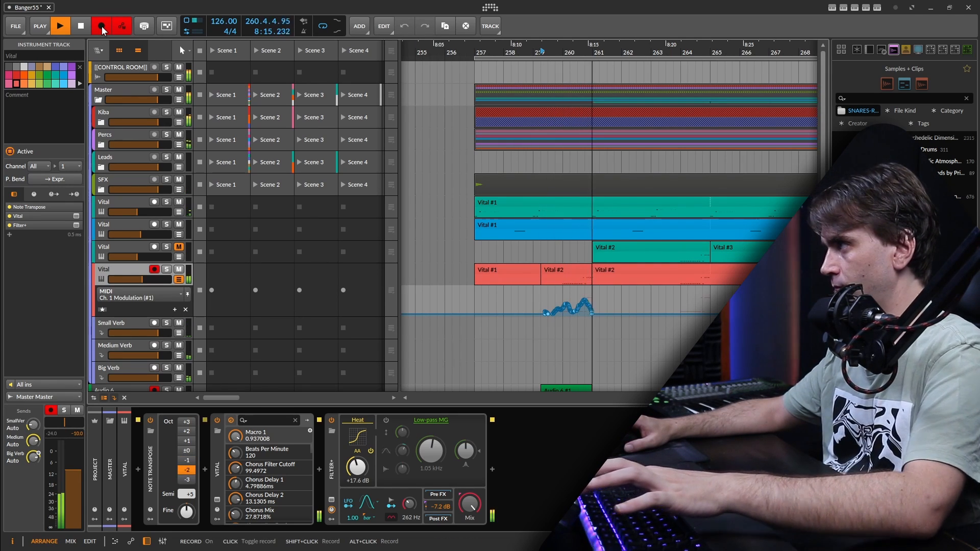
pyautogui.click(102, 27)
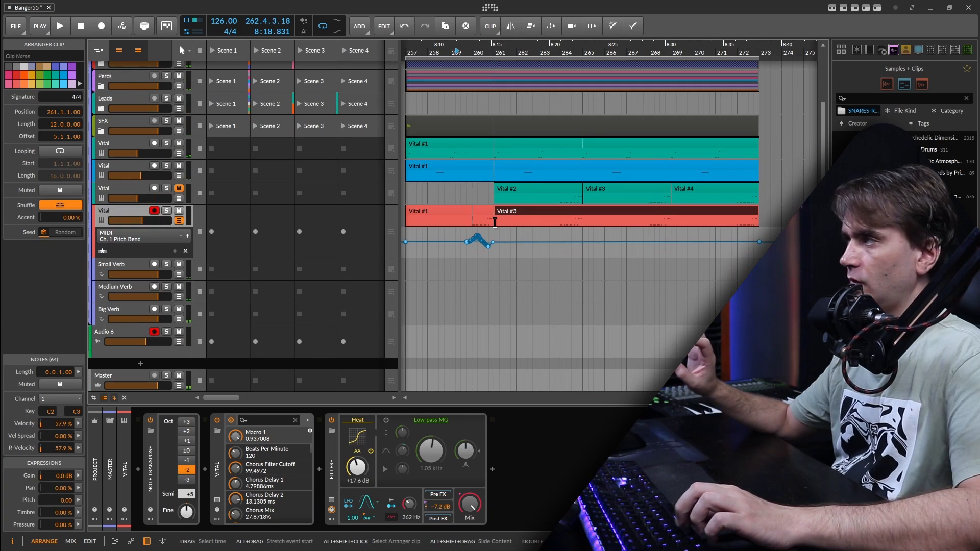
# Delete the red Vital clips before and after the one-bar recorded clip at bar 260
pyautogui.click(452, 209)
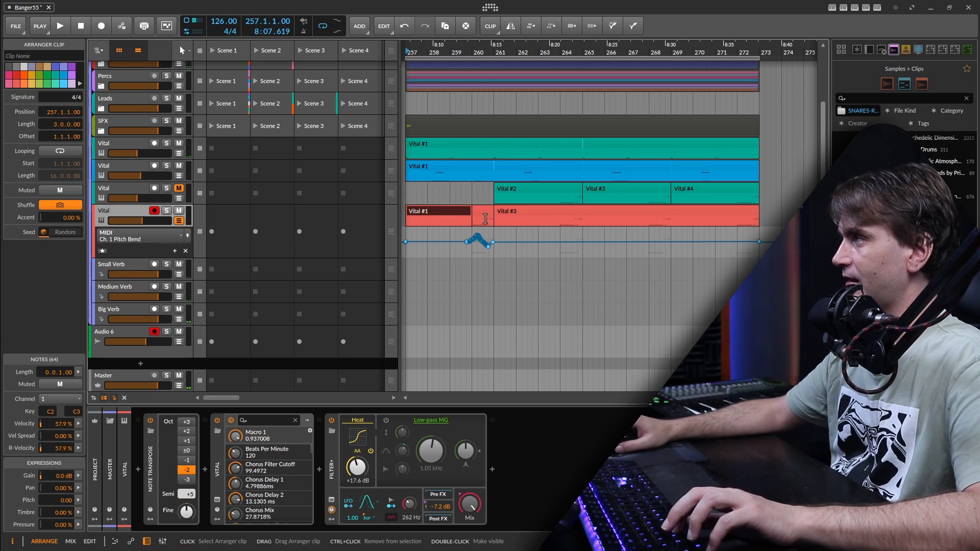
pyautogui.click(508, 210)
pyautogui.press('Delete')
pyautogui.click(446, 211)
pyautogui.press('Delete')
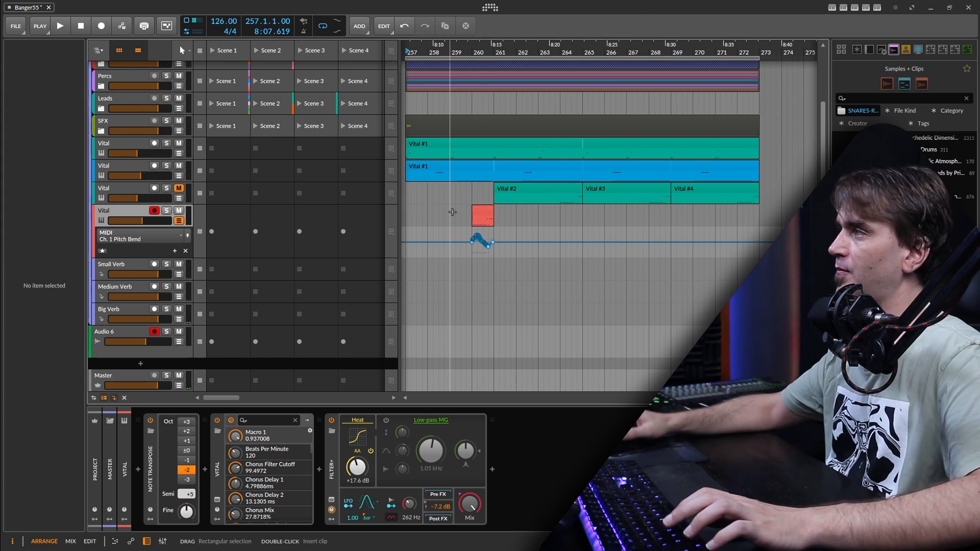
# Copy the one-bar clip at bar 260 into the red Vital track's Scene 1 slot and hide the automation lane
pyautogui.click(484, 212)
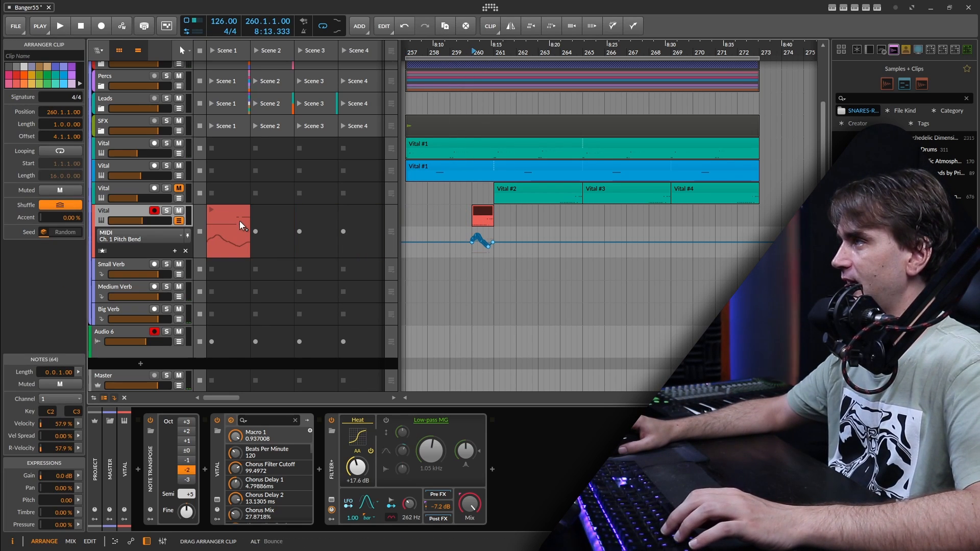
pyautogui.click(240, 221)
pyautogui.press('a')
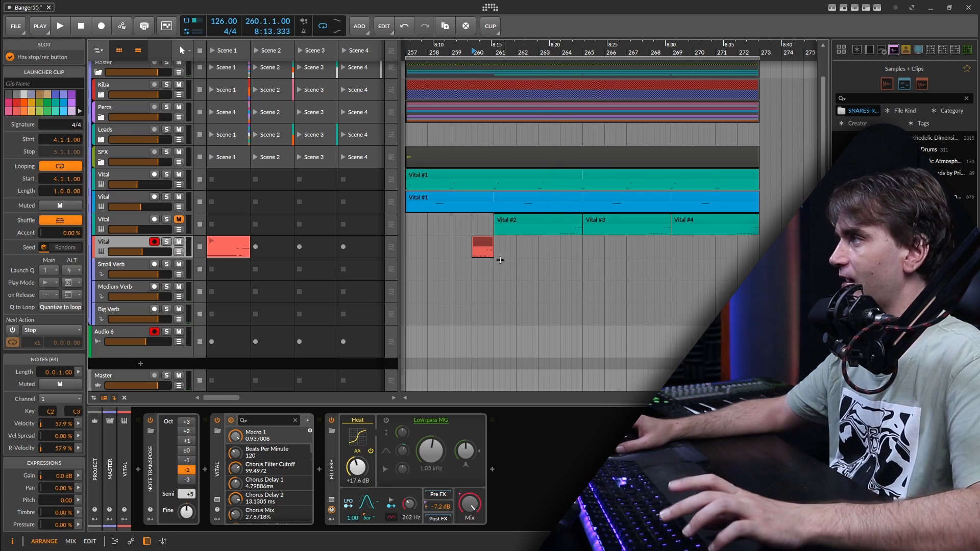
# Duplicate the one-bar red clip to bars 264, 268 and 272, and show the track's automation lane again
pyautogui.moveTo(483, 241); pyautogui.dragTo(462, 243)
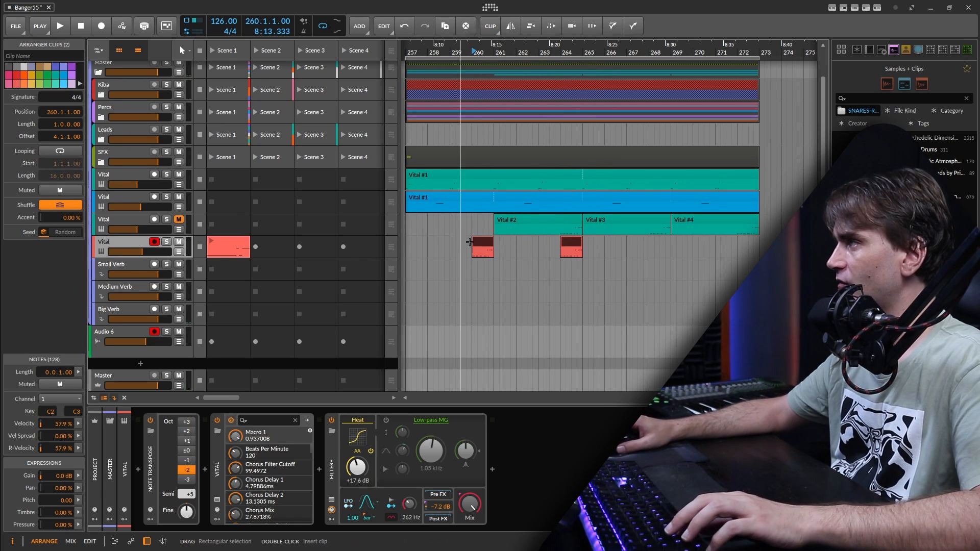
pyautogui.hotkey('ctrl', 'd')
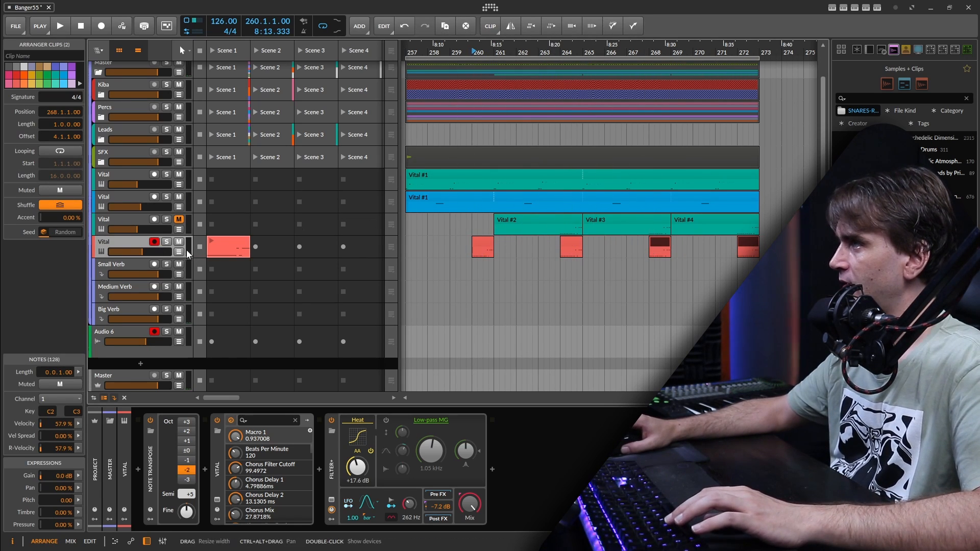
pyautogui.press('a')
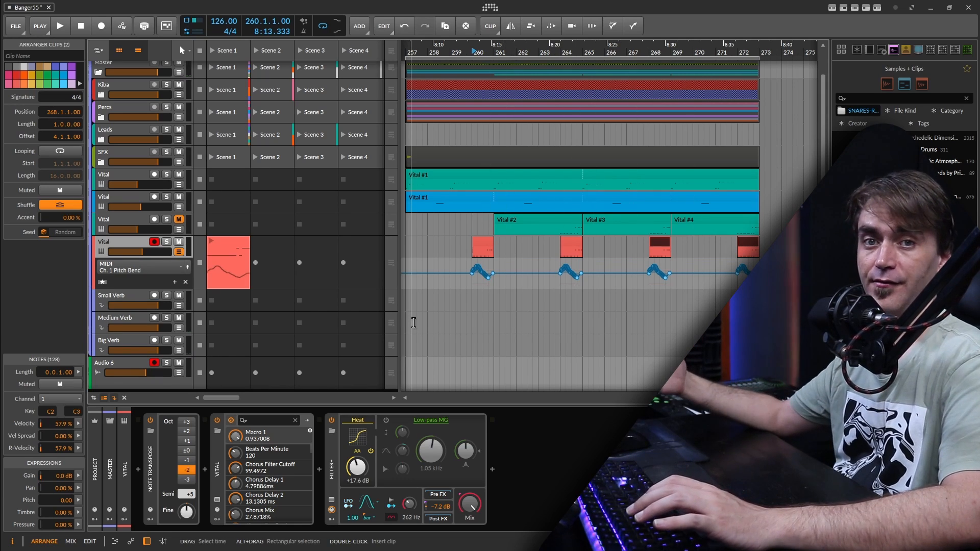
# Show the Modulation (#1) automation and replace the last points of the bar 264 clip with a rise to 127 just after bar 265
pyautogui.press('space')
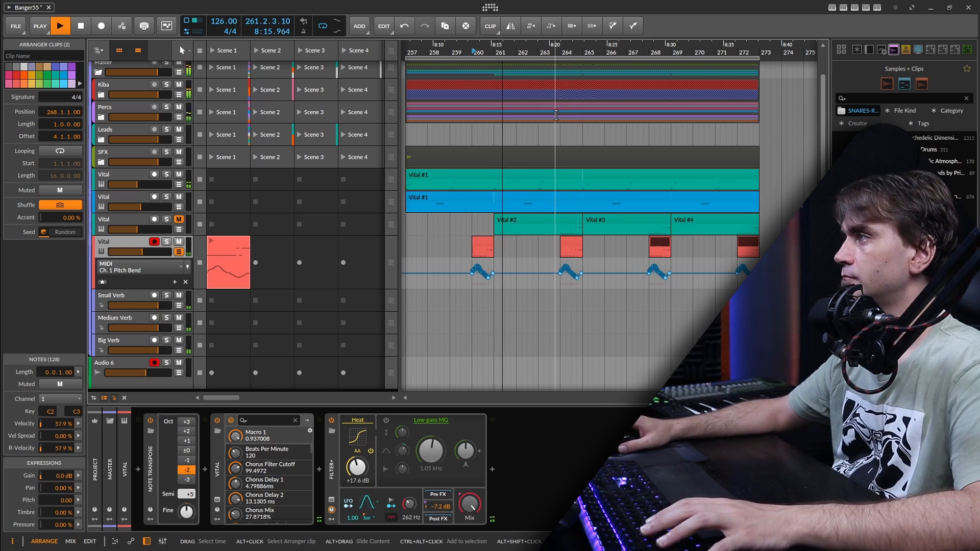
pyautogui.click(115, 274)
pyautogui.click(153, 284)
pyautogui.scroll(5, 541, 288)
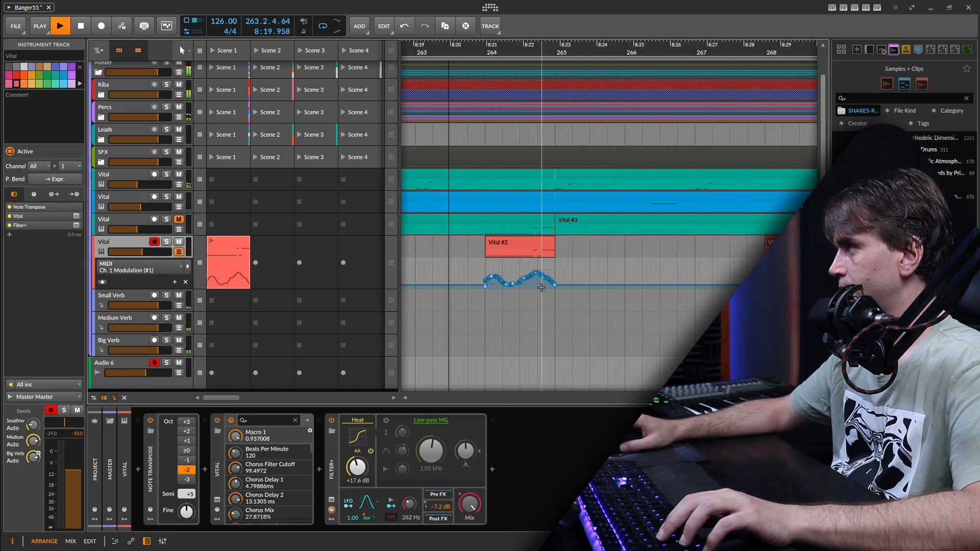
pyautogui.moveTo(568, 293); pyautogui.dragTo(561, 261)
pyautogui.press('Delete')
pyautogui.doubleClick(557, 274)
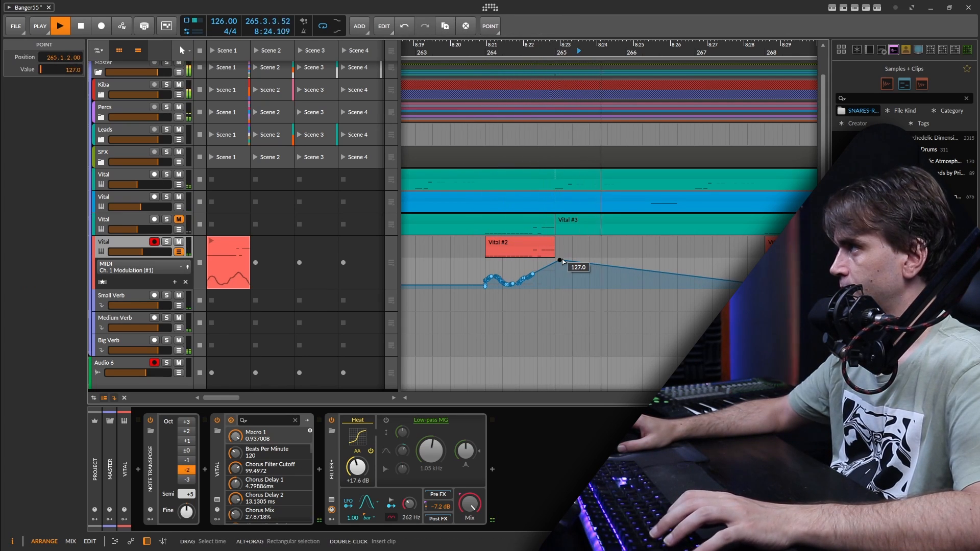
# Replace the red clip at bar 272 with a copy of the bar 264 clip and its rising modulation
pyautogui.press('space')
pyautogui.scroll(-5, 683, 214)
pyautogui.click(701, 217)
pyautogui.press('Delete')
pyautogui.click(595, 215)
pyautogui.click(692, 217)
pyautogui.scroll(2, 696, 215)
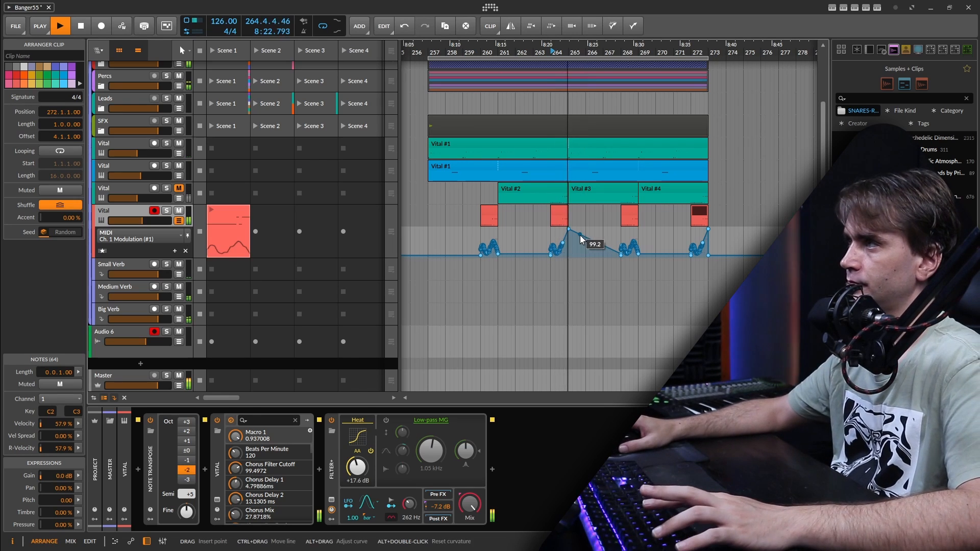
# Add an EQ-2 after Filter+ and turn its low band into a low cut at about 212 Hz while listening
pyautogui.press('space')
pyautogui.click(492, 469)
pyautogui.write('eq')
pyautogui.press('Return')
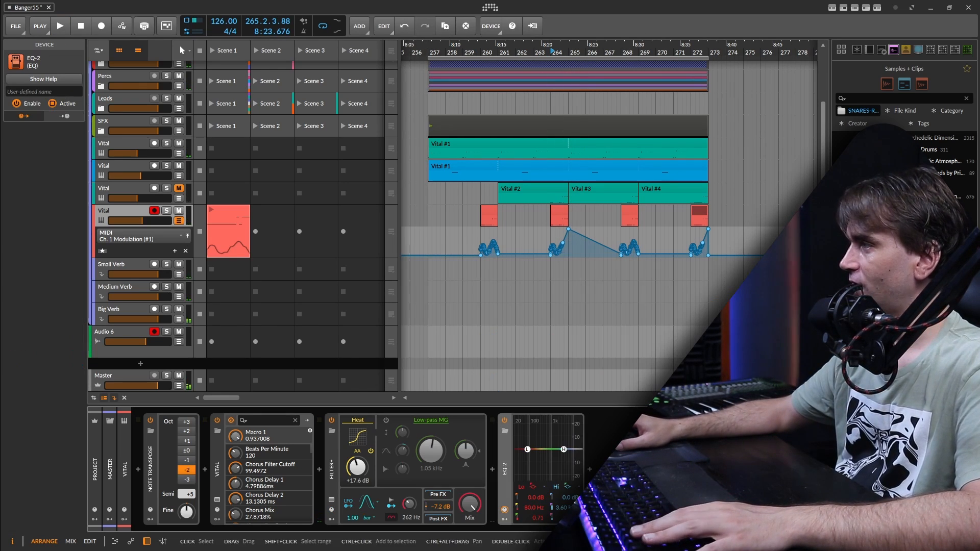
pyautogui.click(531, 488)
pyautogui.click(530, 518)
pyautogui.press('space')
pyautogui.moveTo(530, 505); pyautogui.dragTo(530, 487)
pyautogui.press('space')
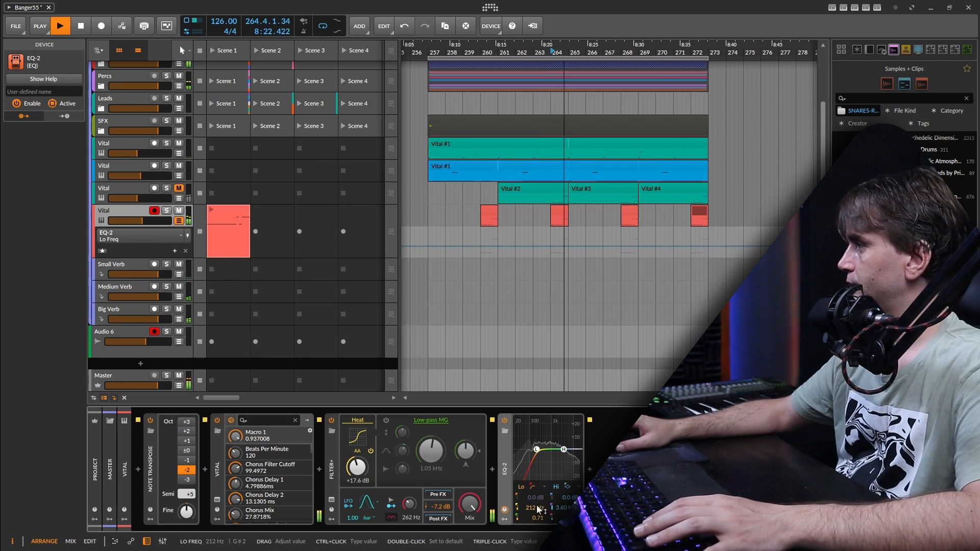
# Lower the red Vital track's volume to -12.9 dB during playback and hide its automation lane
pyautogui.press('space')
pyautogui.moveTo(142, 221); pyautogui.dragTo(139, 220)
pyautogui.press('space')
pyautogui.click(187, 220)
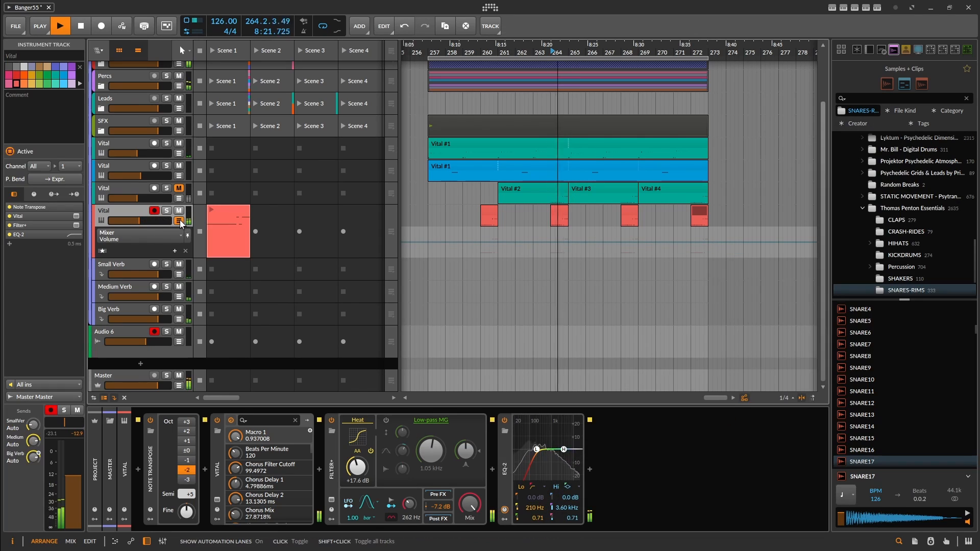
pyautogui.click(179, 220)
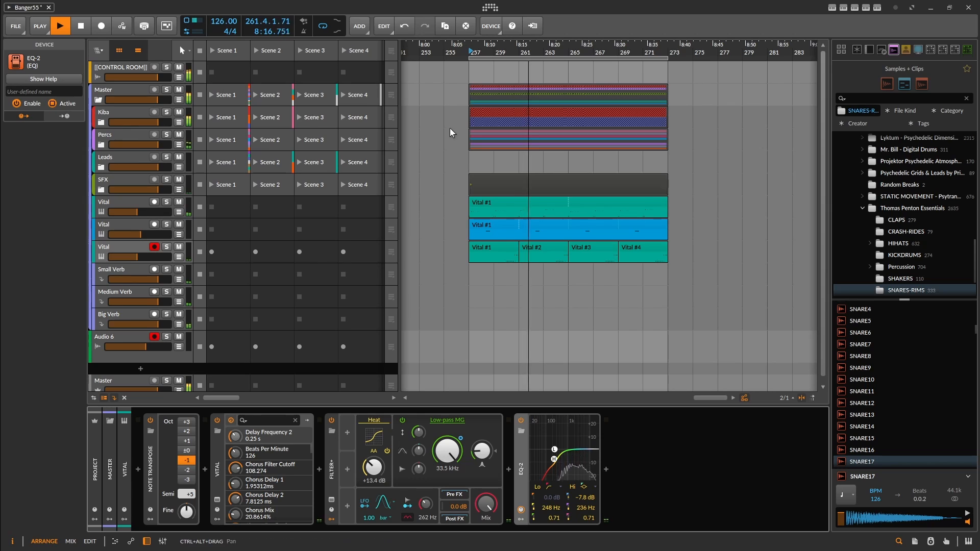
pyautogui.click(450, 127)
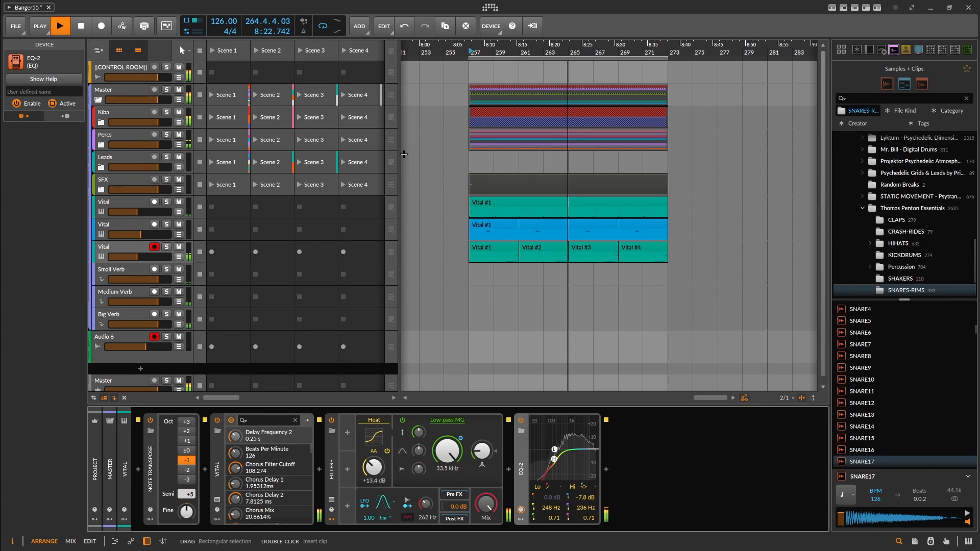
pyautogui.click(588, 296)
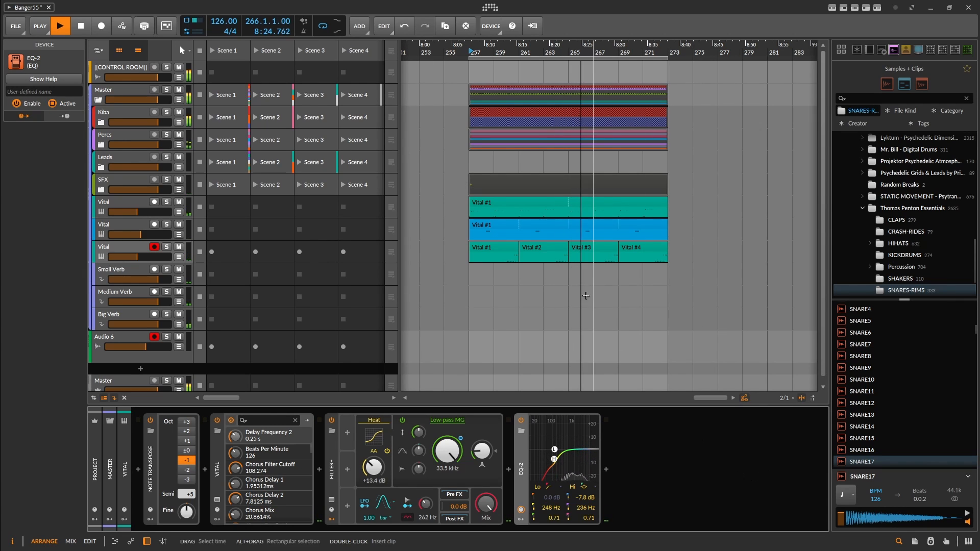